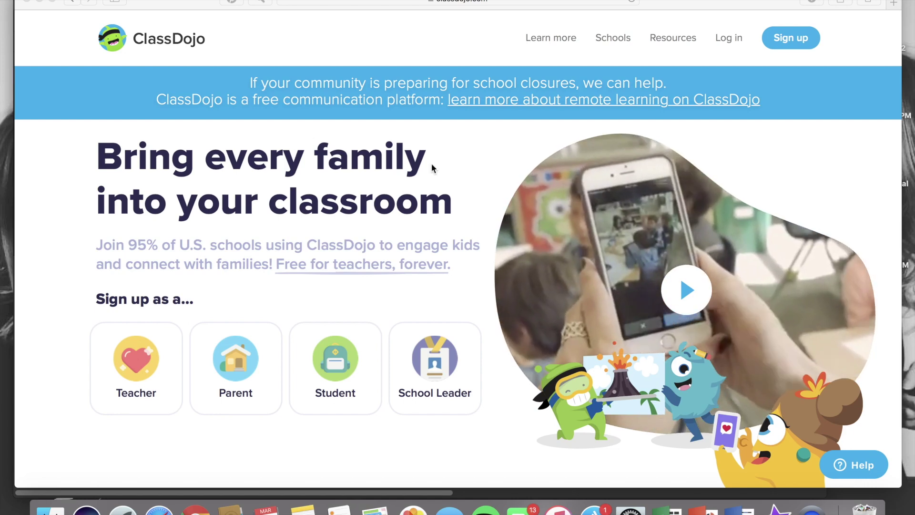
- Log in to ClassDojo as a parent with the saved email and autofilled password
left_click(730, 42)
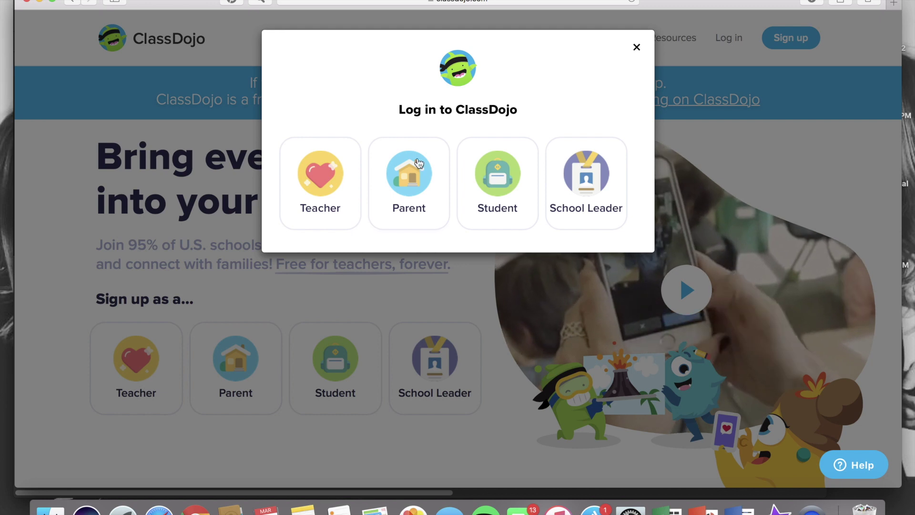
left_click(418, 164)
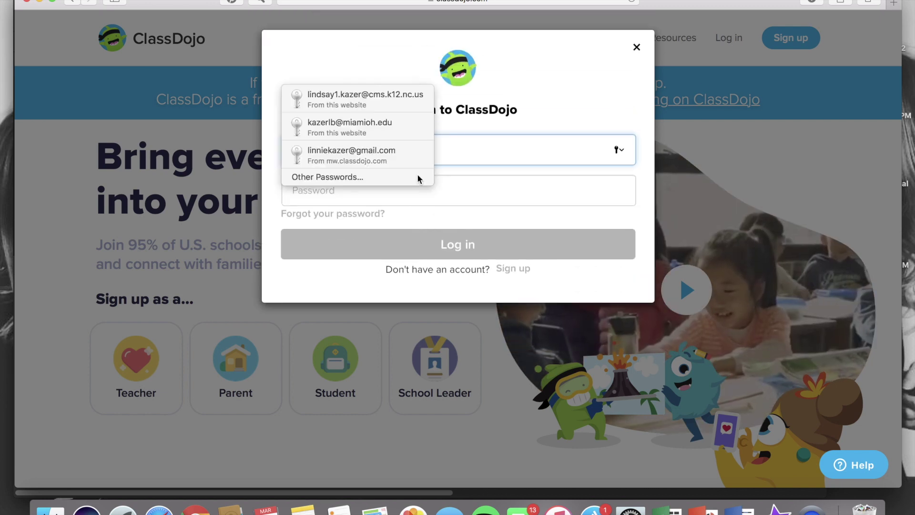
left_click(495, 131)
left_click(471, 145)
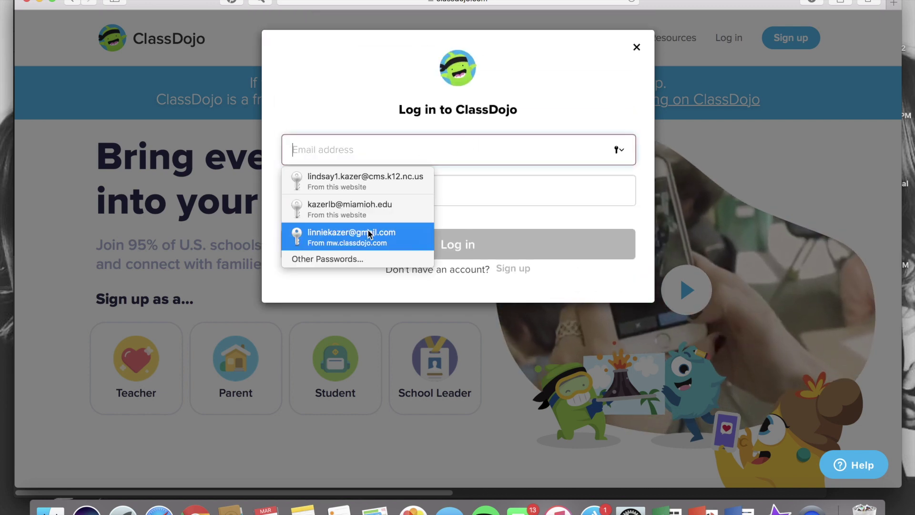
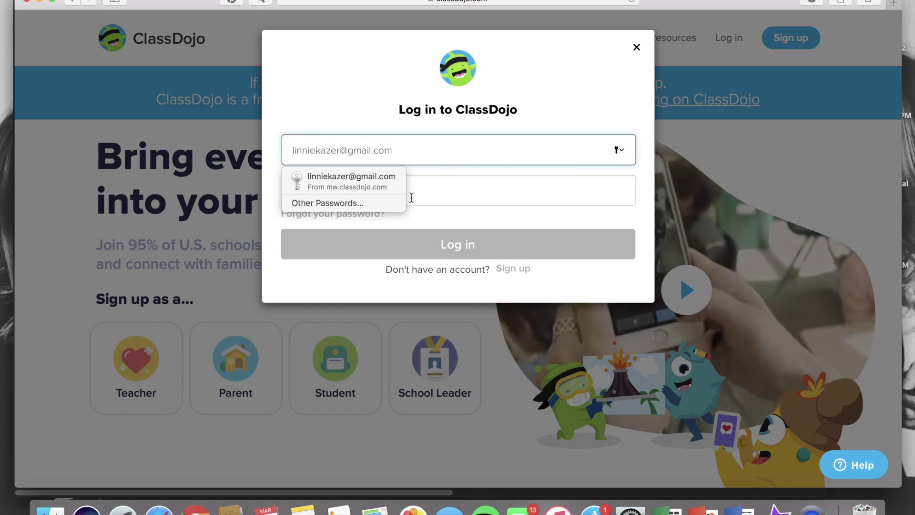
left_click(453, 185)
key("Escape")
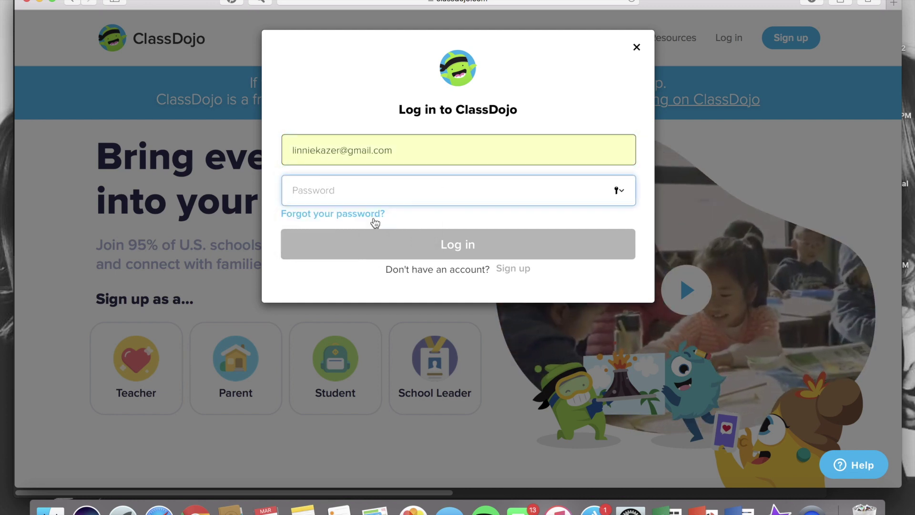
left_click(550, 184)
key("Return")
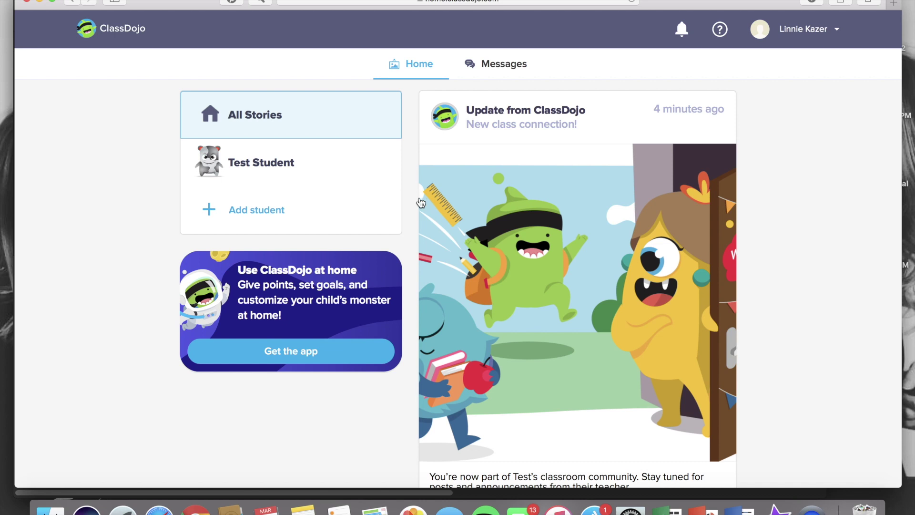
- Read the class teacher's conversation in Messages, then go back to the home feed
left_click(506, 63)
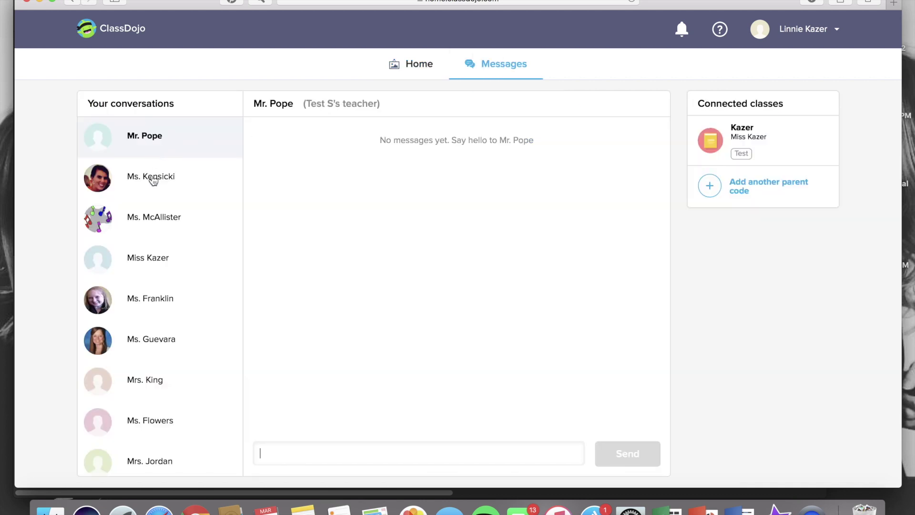
left_click(154, 264)
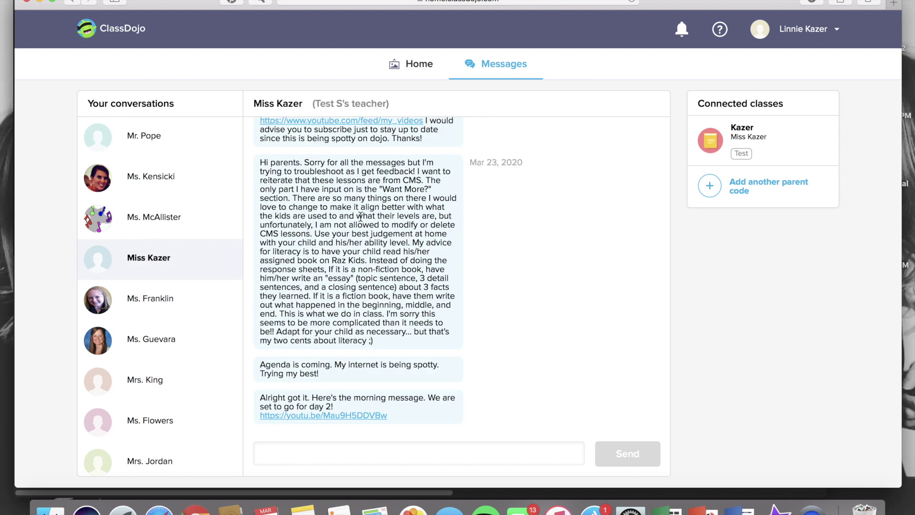
left_click(421, 68)
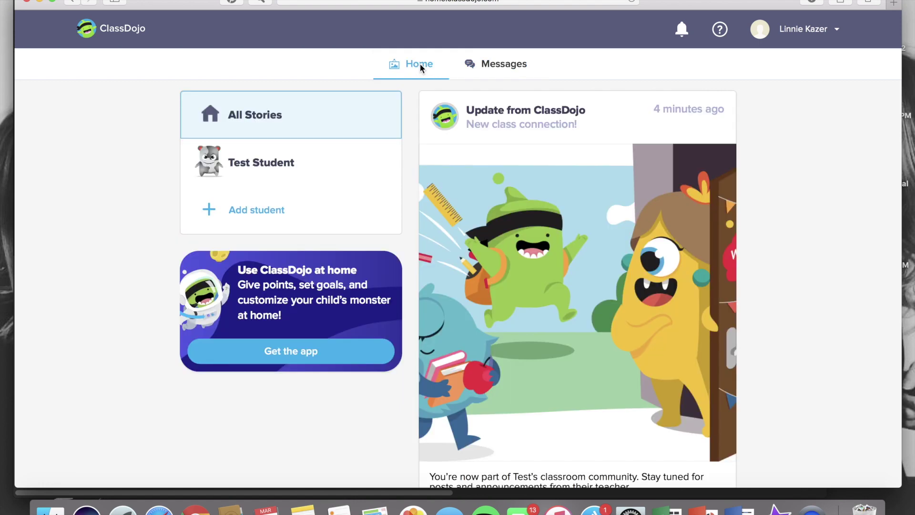
scroll(805, 237, "down", 10)
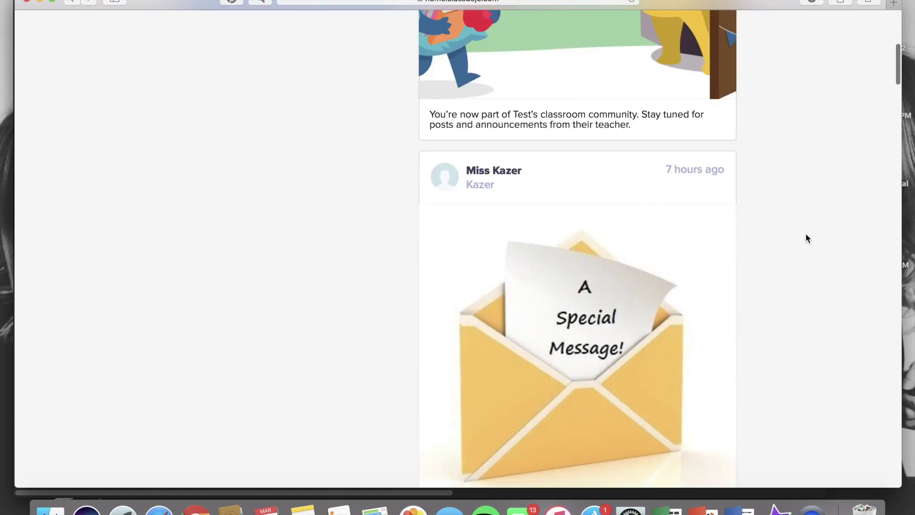
scroll(806, 234, "down", 10)
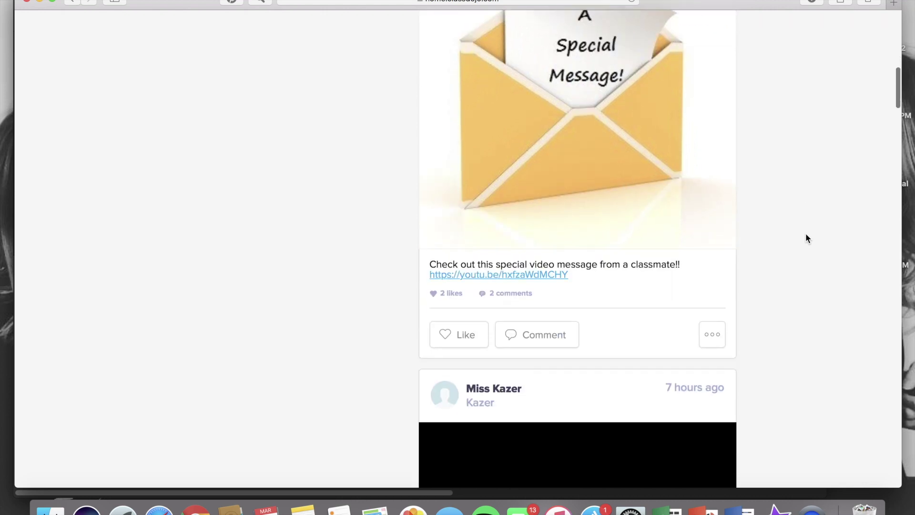
scroll(805, 237, "down", 4)
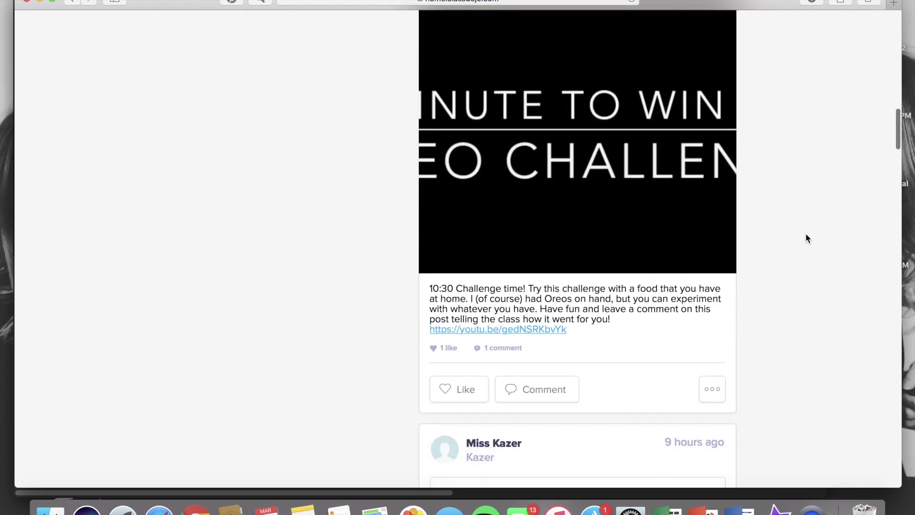
scroll(805, 237, "down", 1)
scroll(805, 237, "down", 1)
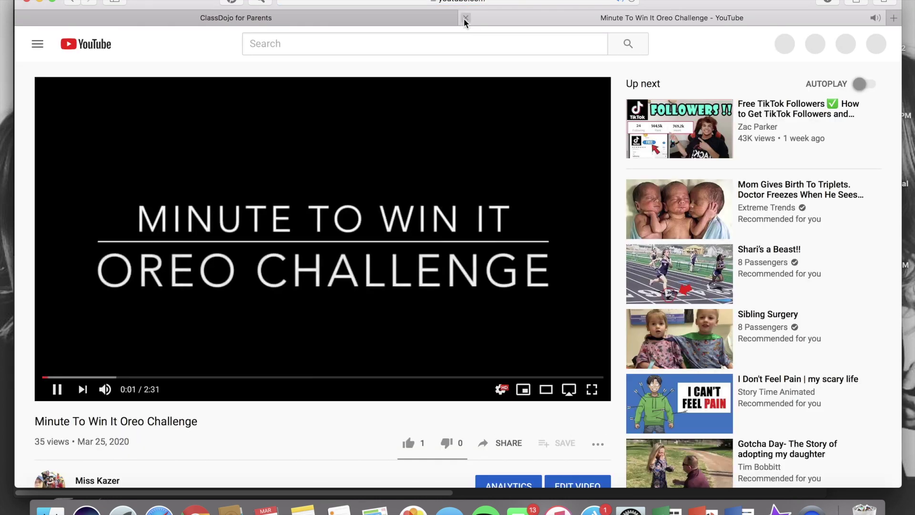
left_click(464, 18)
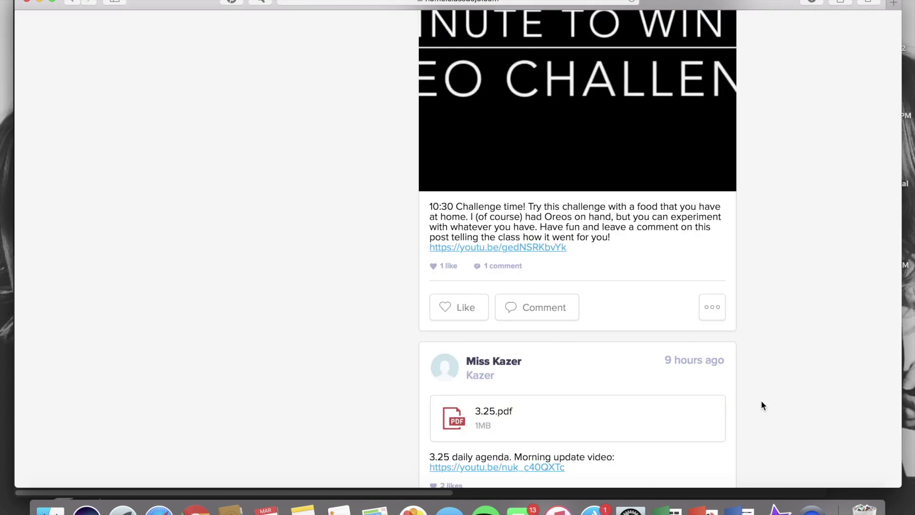
scroll(762, 405, "down", 6)
scroll(761, 405, "down", 1)
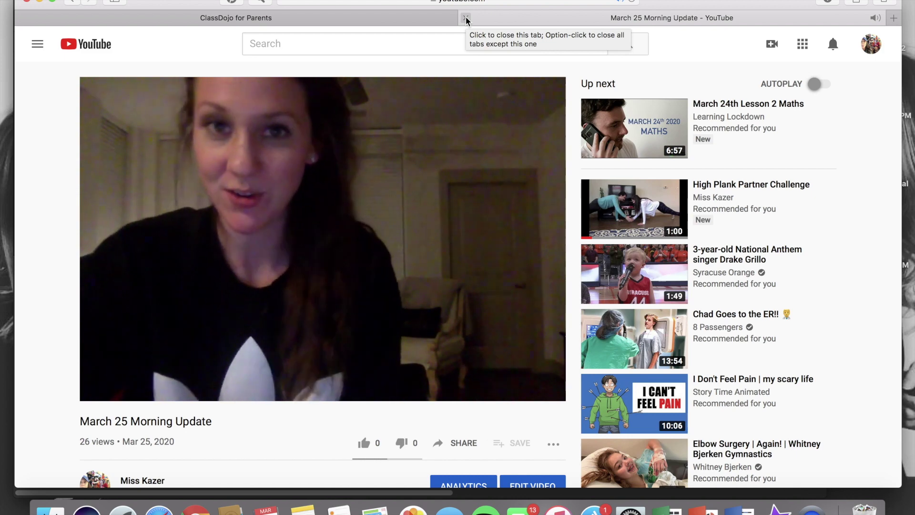
left_click(466, 19)
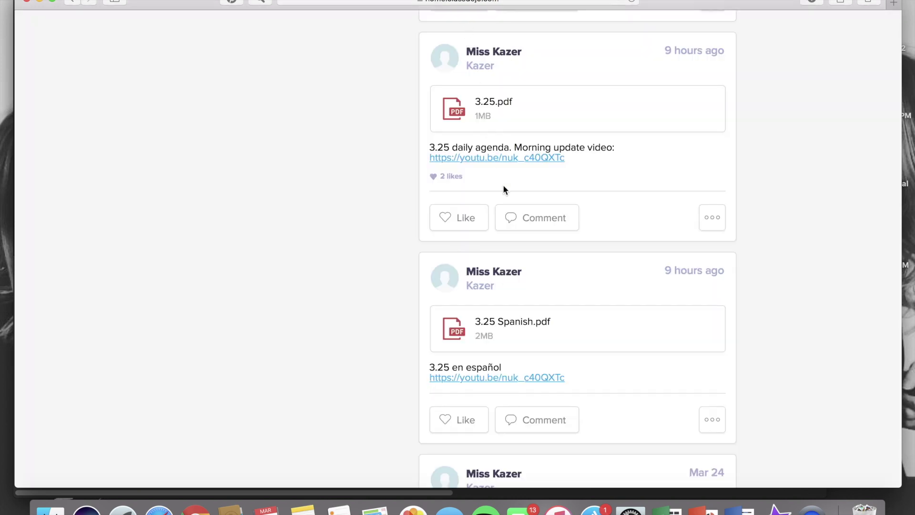
left_click(486, 103)
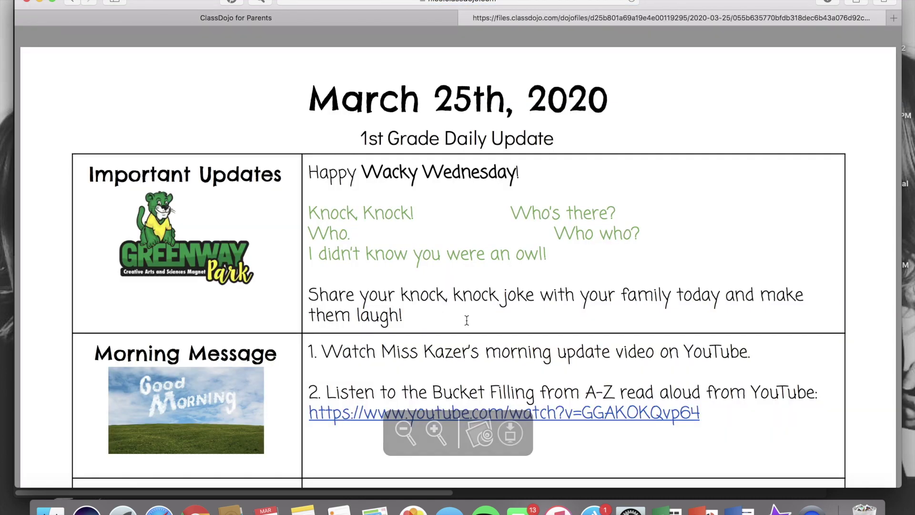
left_click(405, 431)
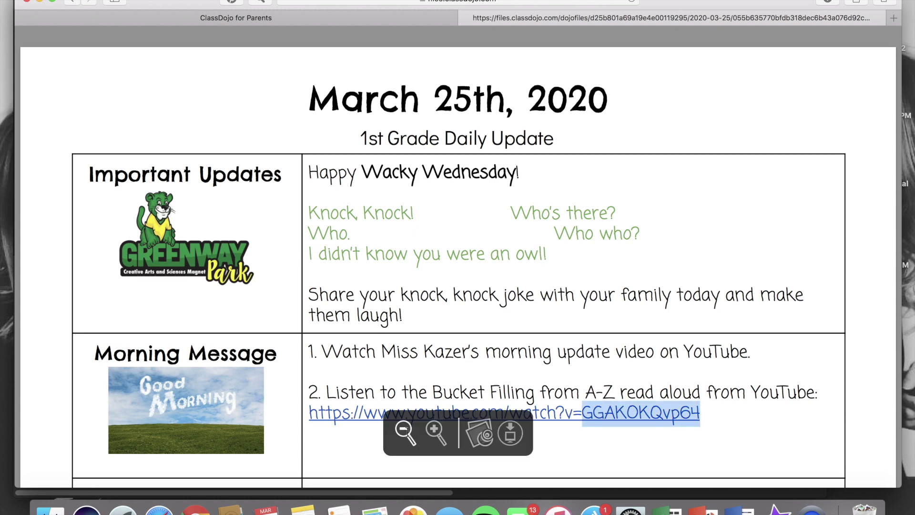
left_click(405, 430)
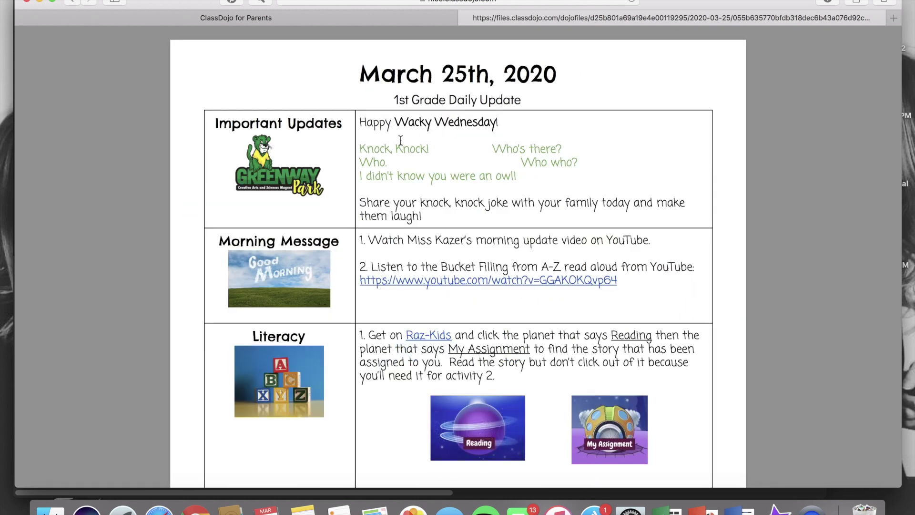
scroll(400, 140, "down", 5)
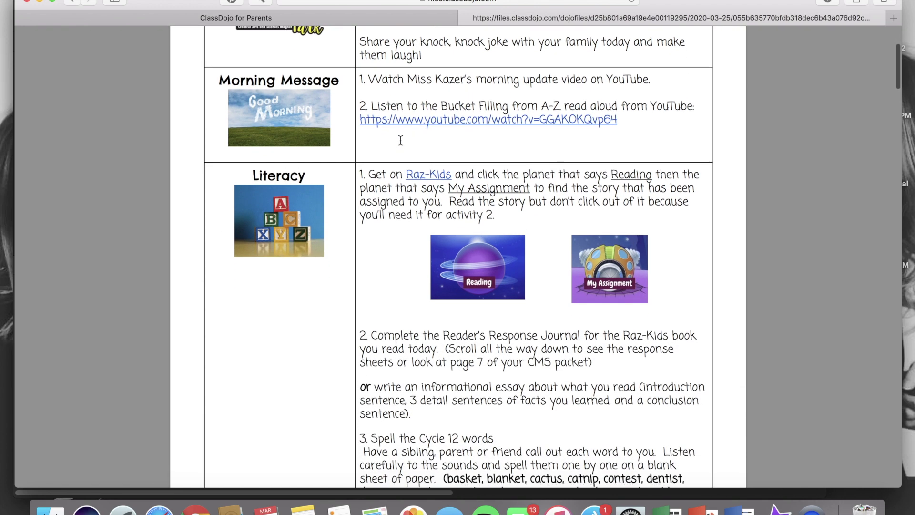
left_click(423, 119)
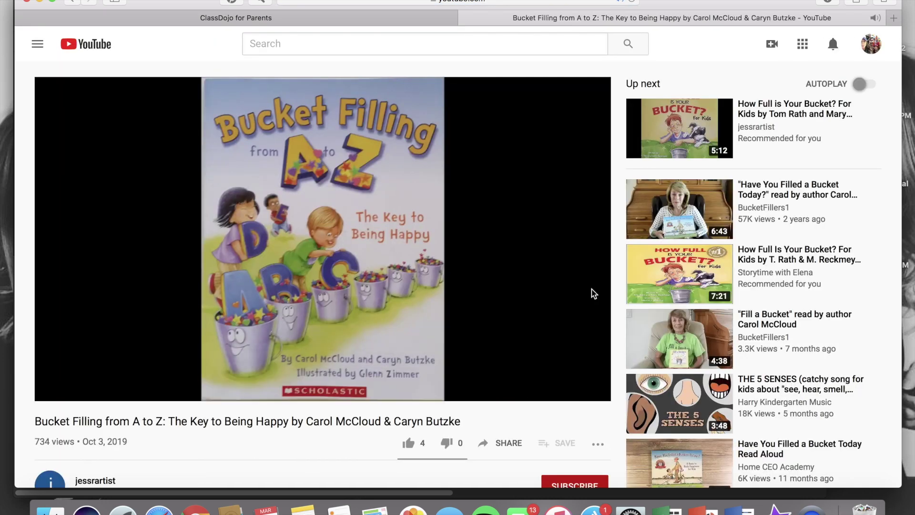
left_click(508, 175)
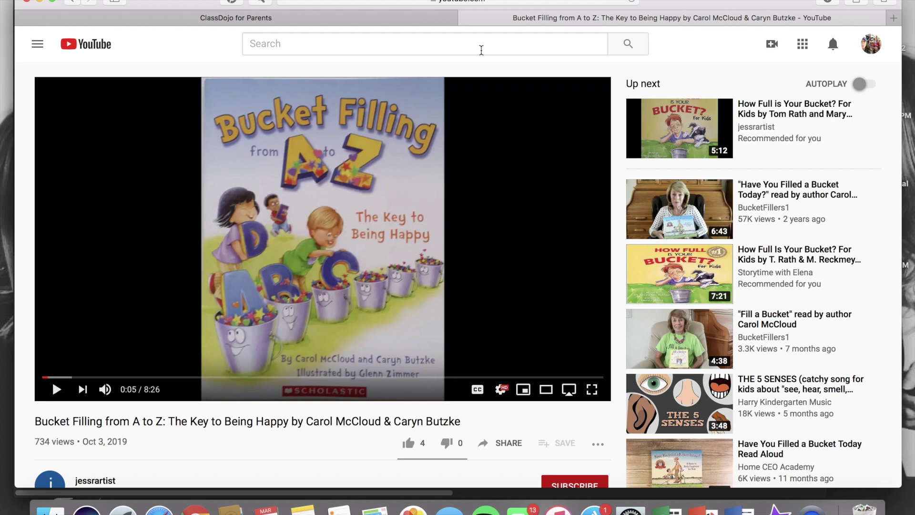
left_click(465, 21)
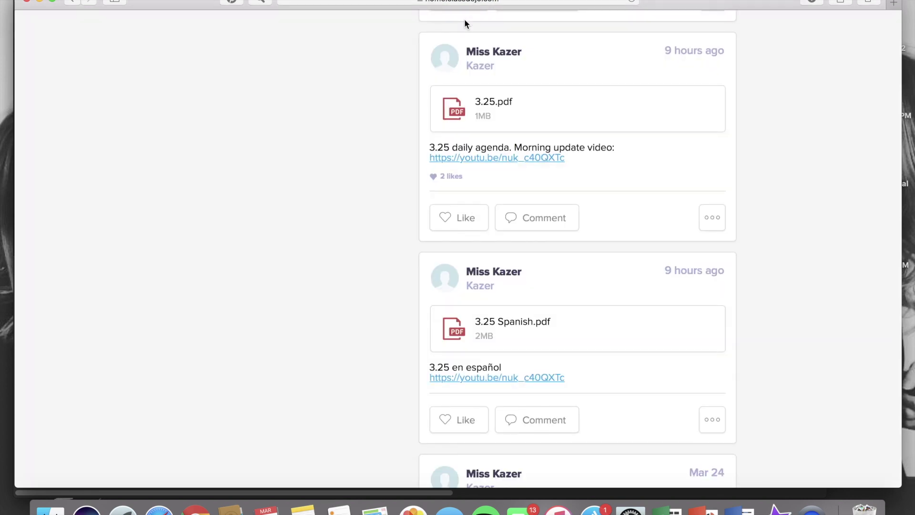
- Reopen the 3.25.pdf agenda and copy the Bucket Filling YouTube link
left_click(464, 110)
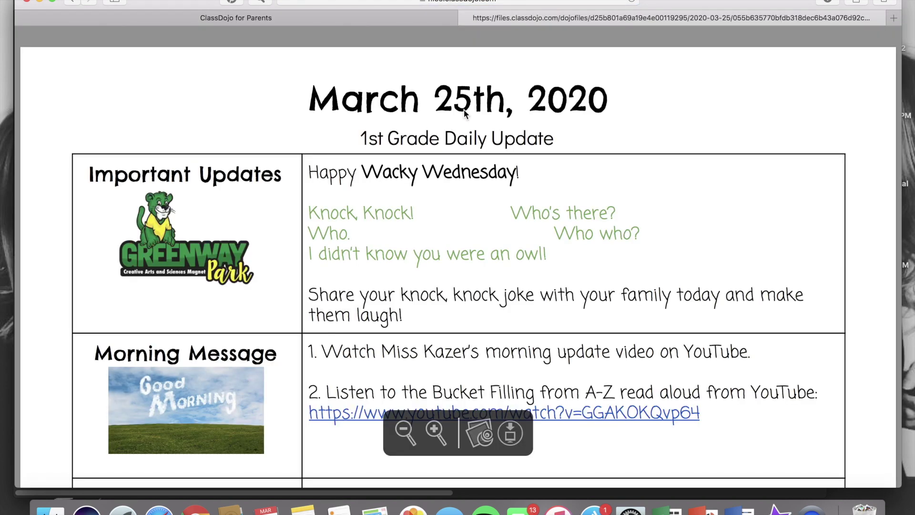
scroll(596, 244, "down", 5)
left_click_drag(702, 292, 311, 280)
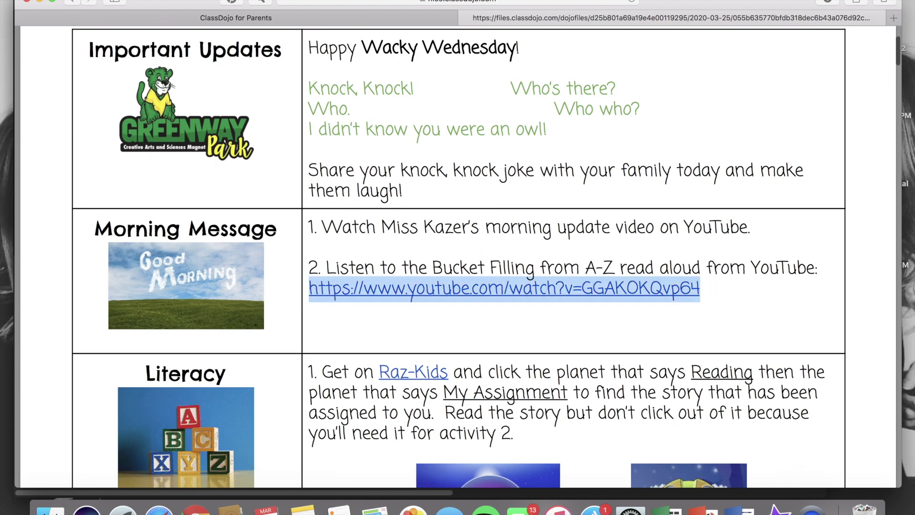
left_click(98, 0)
left_click(117, 35)
- Load the copied YouTube link in a new tab, then return to the agenda PDF
left_click(71, 0)
left_click(100, 71)
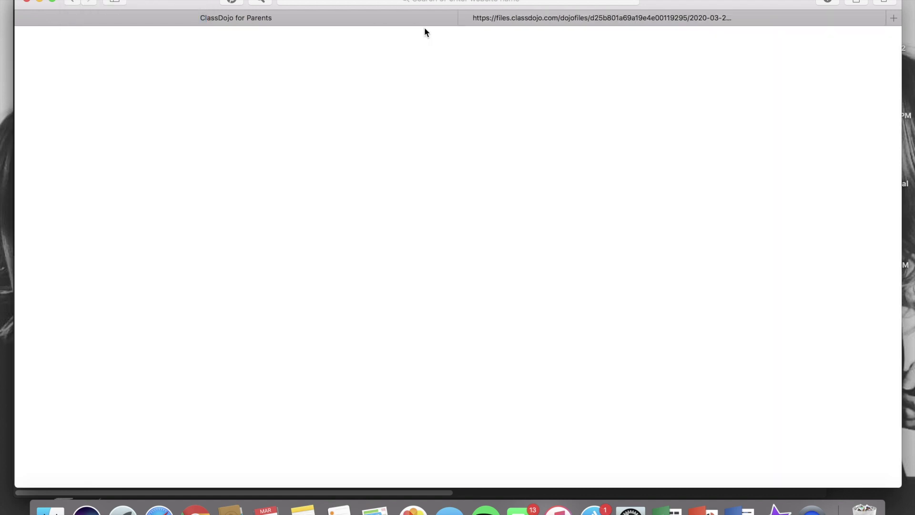
left_click(469, 1)
left_click(97, 0)
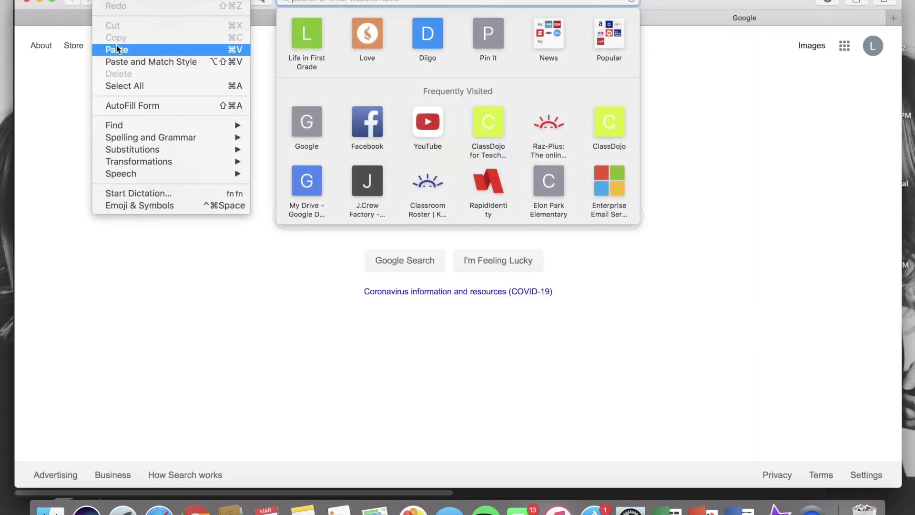
left_click(116, 45)
key("Return")
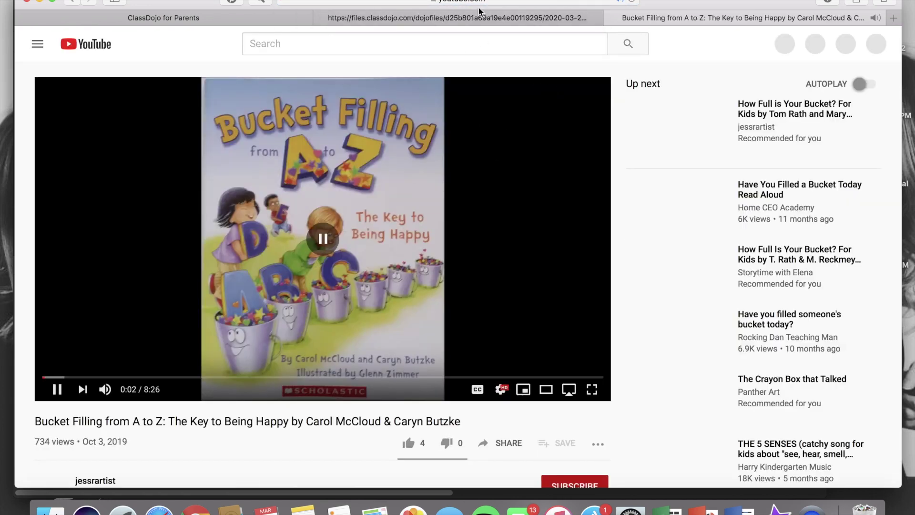
left_click(479, 19)
- Select the Bucket Filling read-aloud title in the PDF and load YouTube's home page in the video tab
left_click(748, 209)
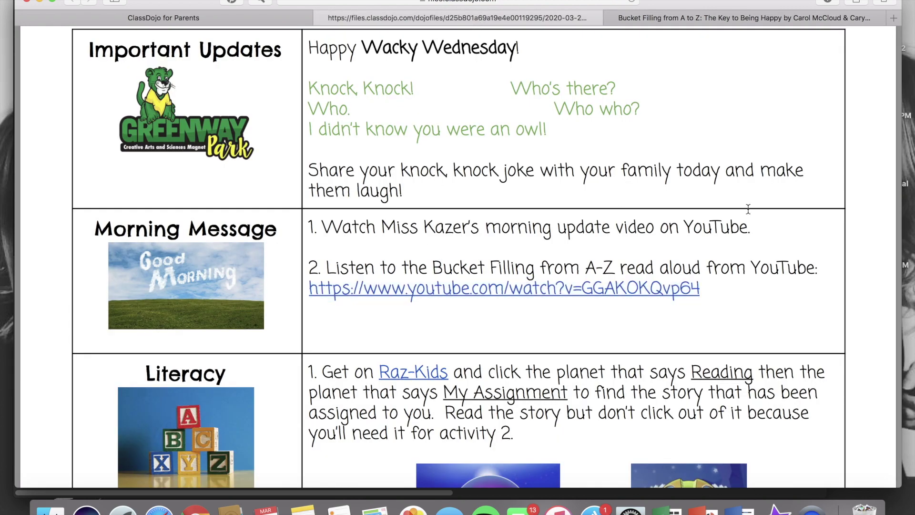
left_click_drag(753, 268, 815, 268)
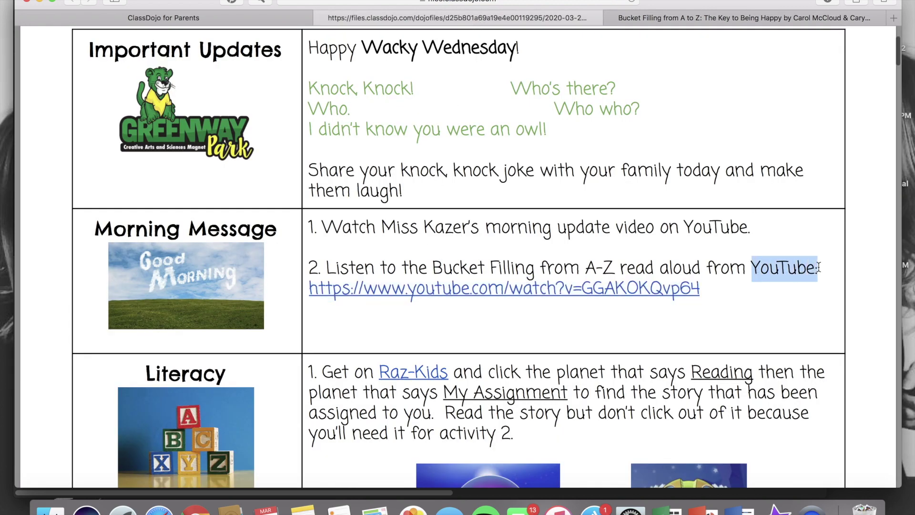
left_click_drag(433, 268, 705, 269)
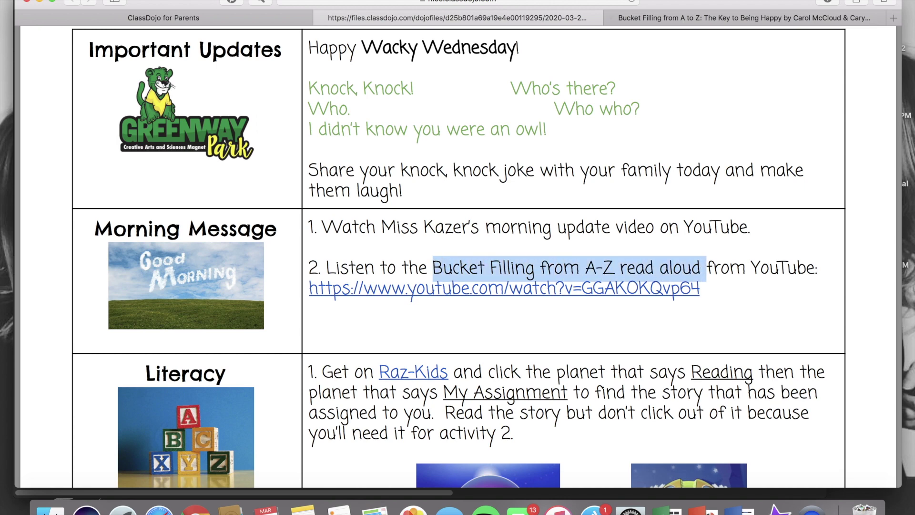
left_click(698, 17)
left_click(548, 2)
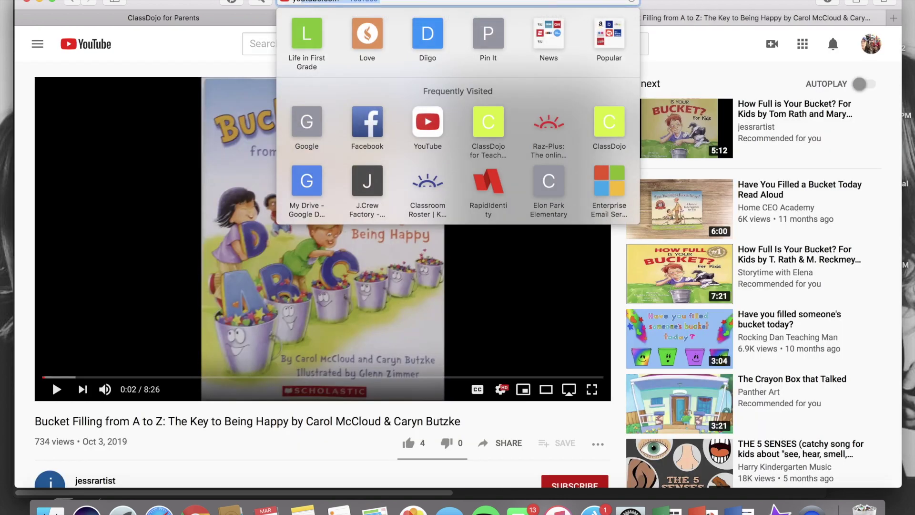
type("youtube.com")
key("Return")
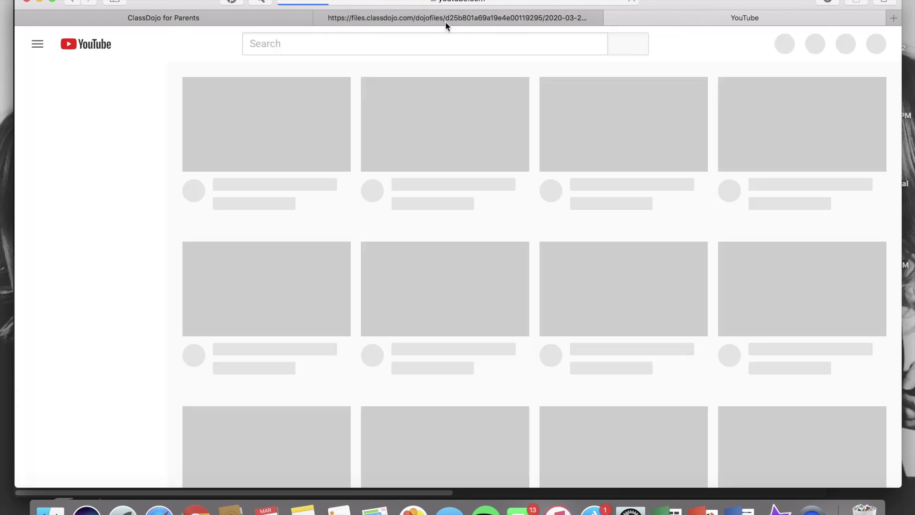
left_click(445, 21)
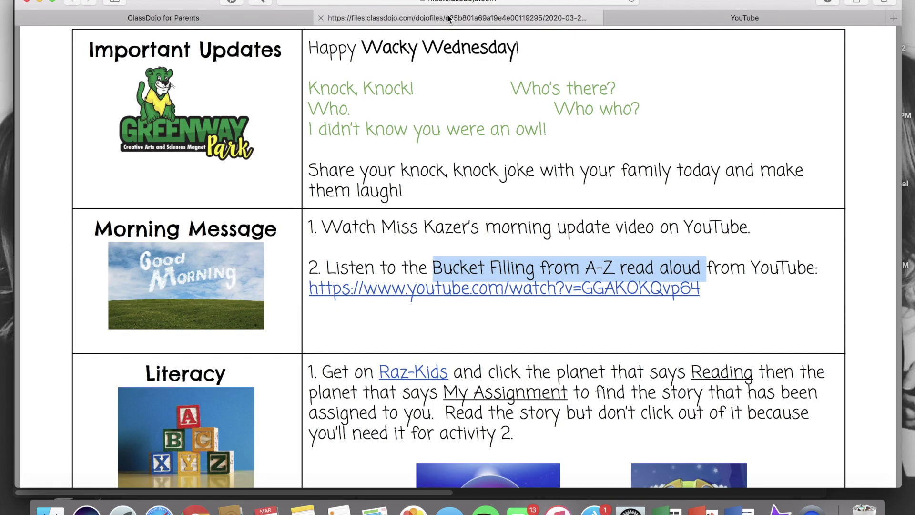
- Search YouTube for 'Bucket filling from a-z', then go back to the agenda PDF
left_click(732, 20)
left_click(453, 42)
type("Bu")
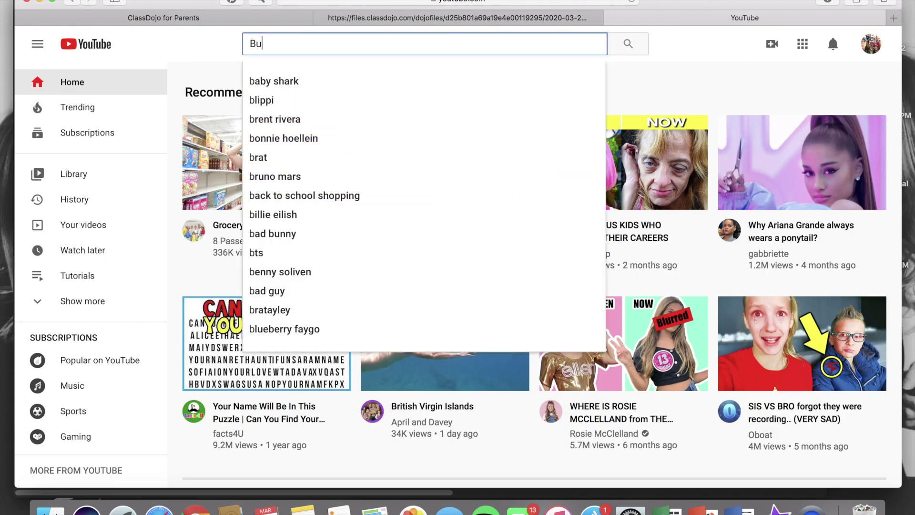
type("cket filling from a-z")
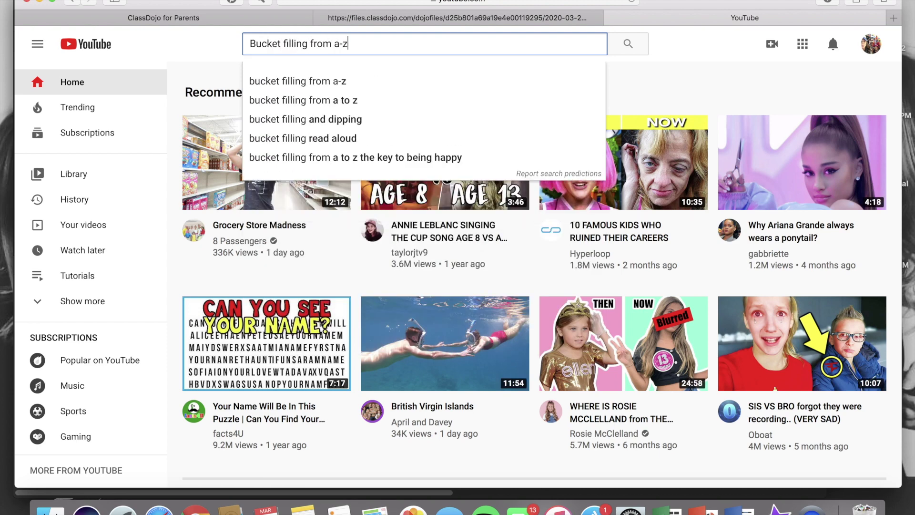
key("Return")
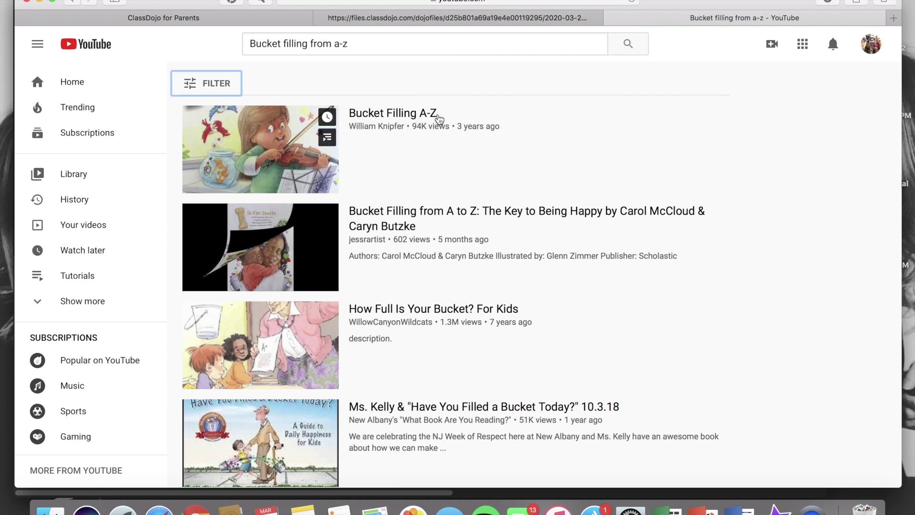
left_click(460, 18)
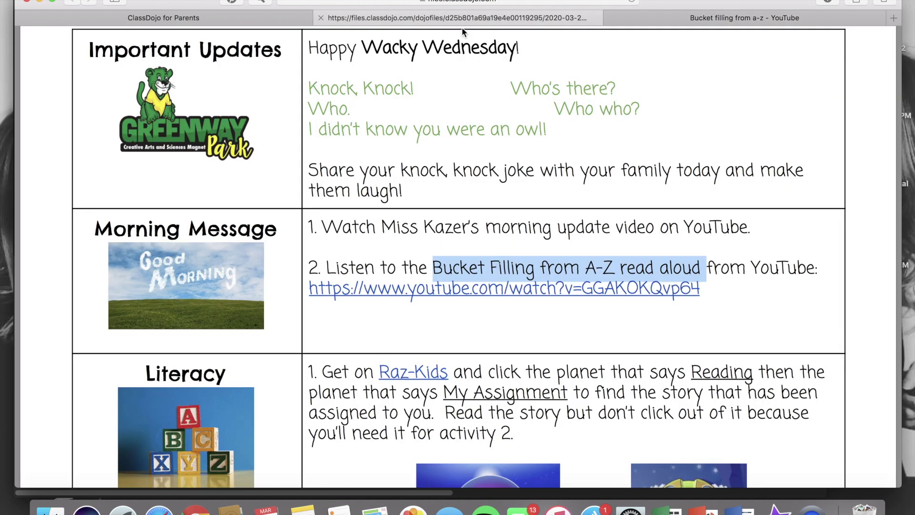
- Scroll the agenda past Literacy and Math, highlighting the 'Scroll all the way down' hint, to the response sheet
left_click(595, 227)
scroll(594, 226, "down", 6)
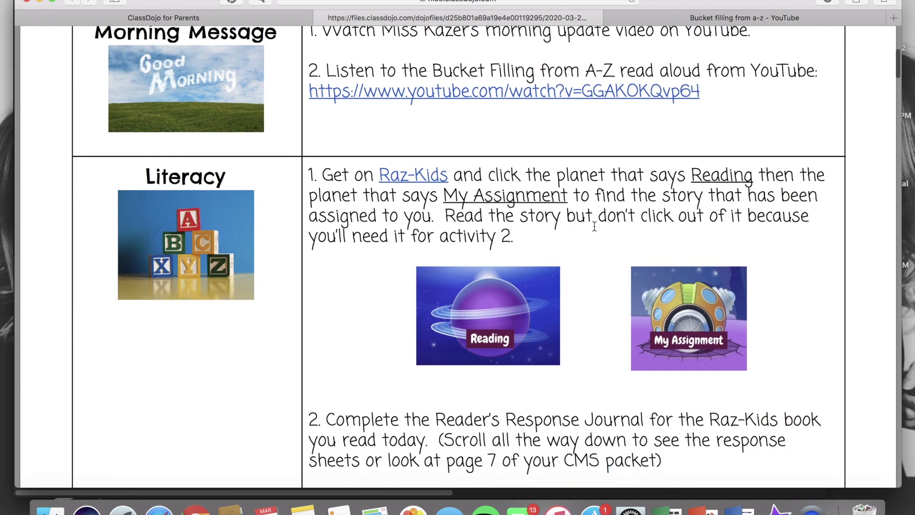
scroll(594, 226, "down", 2)
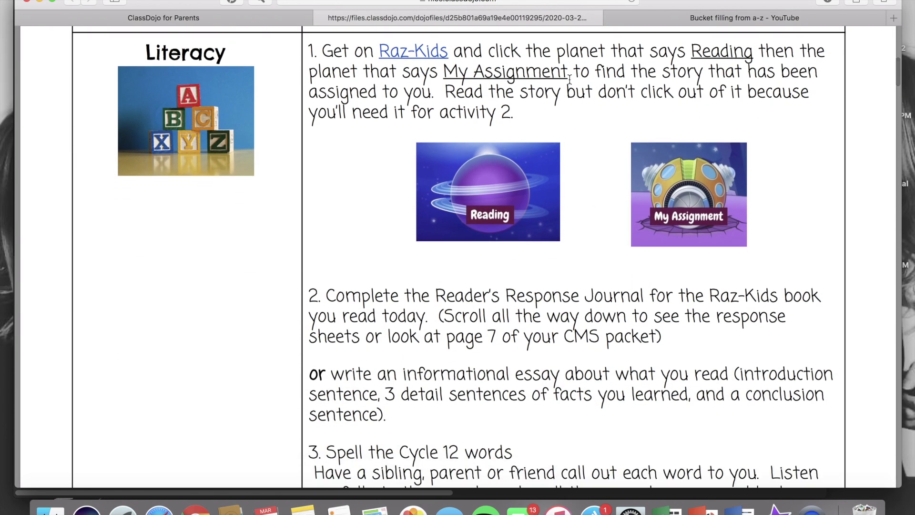
scroll(536, 315, "down", 10)
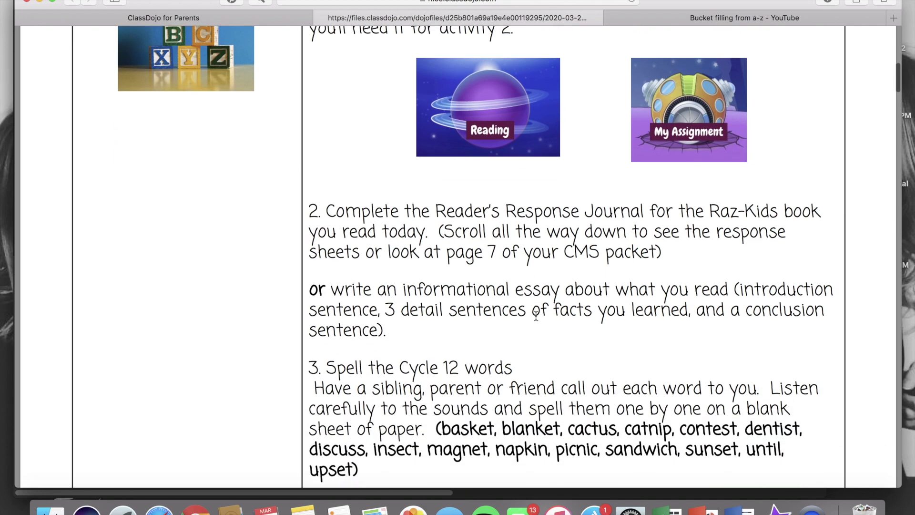
scroll(536, 315, "down", 5)
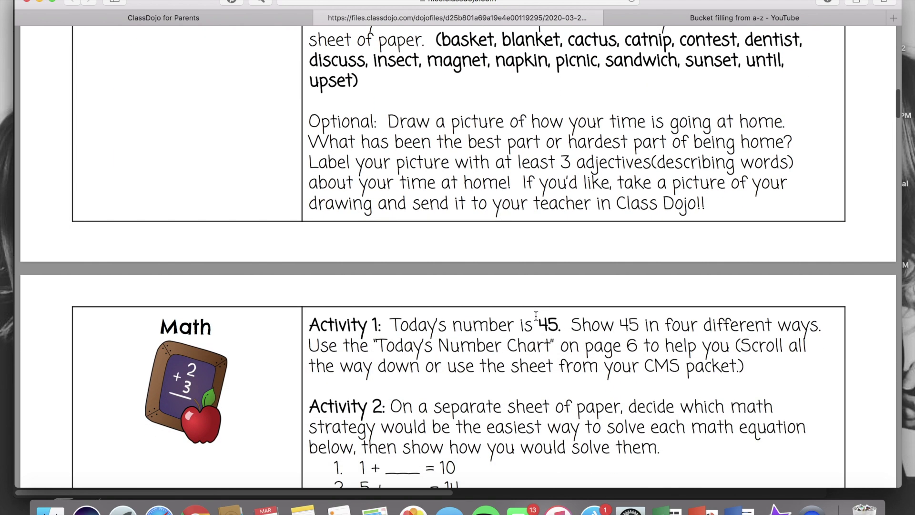
scroll(536, 315, "down", 1)
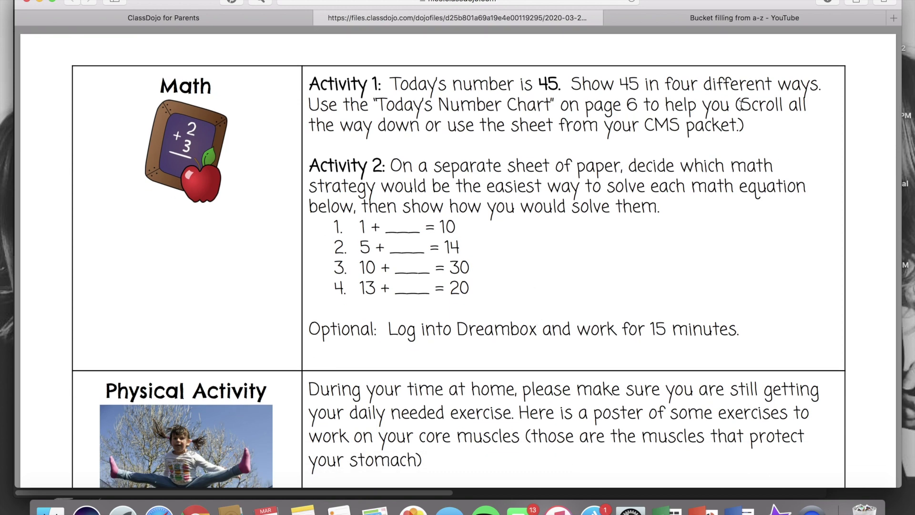
left_click_drag(738, 104, 740, 120)
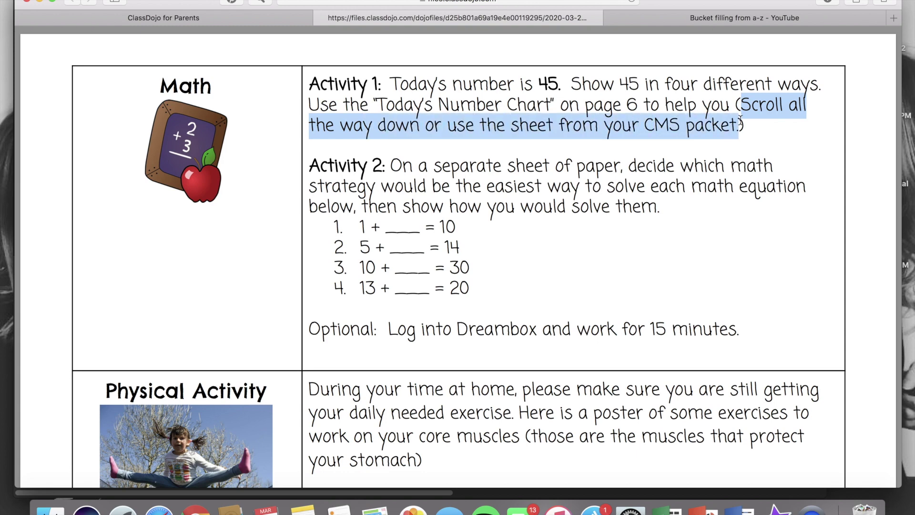
scroll(688, 195, "down", 15)
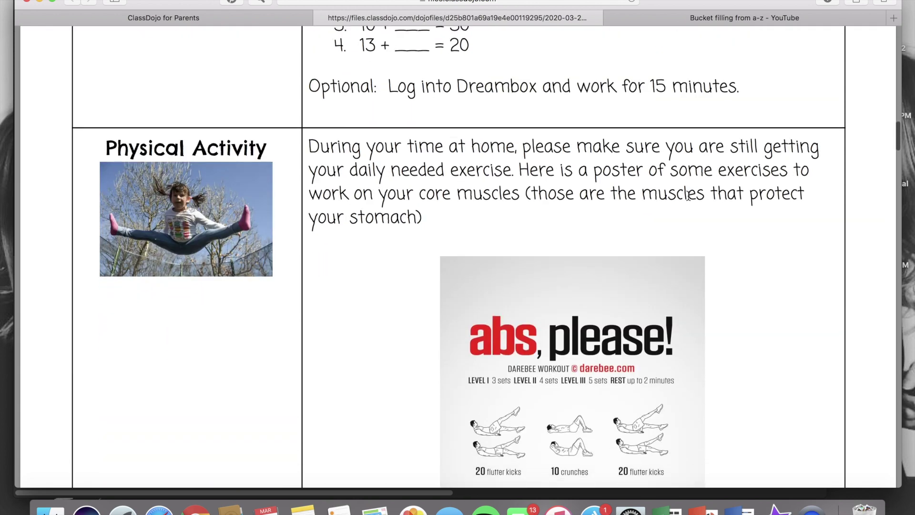
scroll(688, 195, "down", 15)
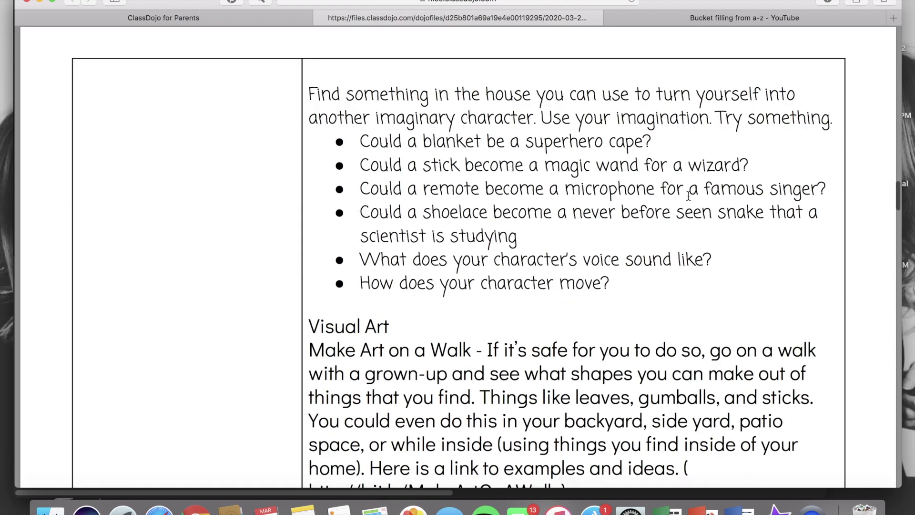
scroll(688, 196, "down", 10)
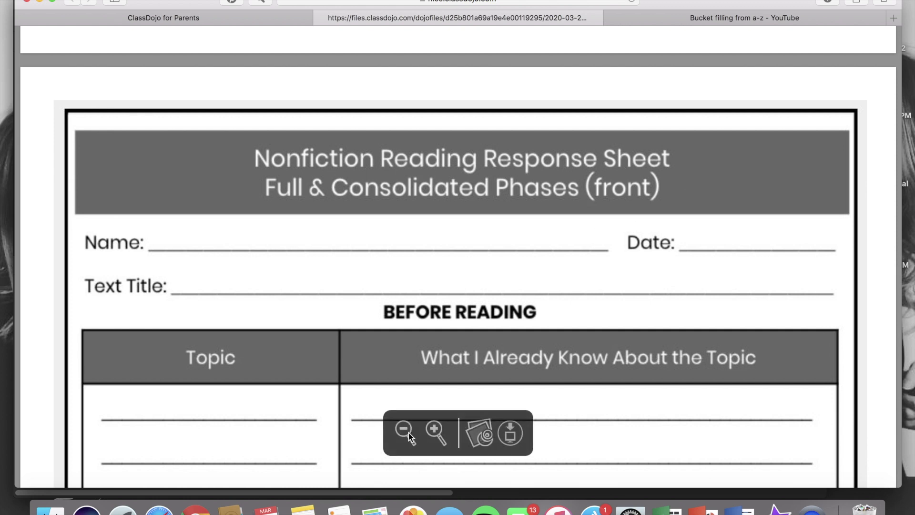
- Zoom the agenda PDF out and scroll back to the March 25th, 2020 daily update page
left_click(404, 432)
left_click(404, 432)
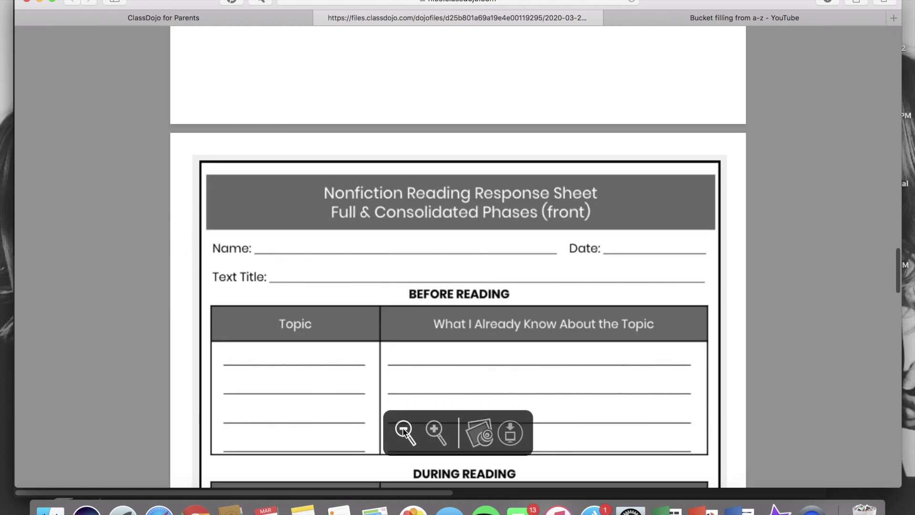
left_click(403, 430)
scroll(493, 330, "down", 4)
scroll(493, 331, "down", 12)
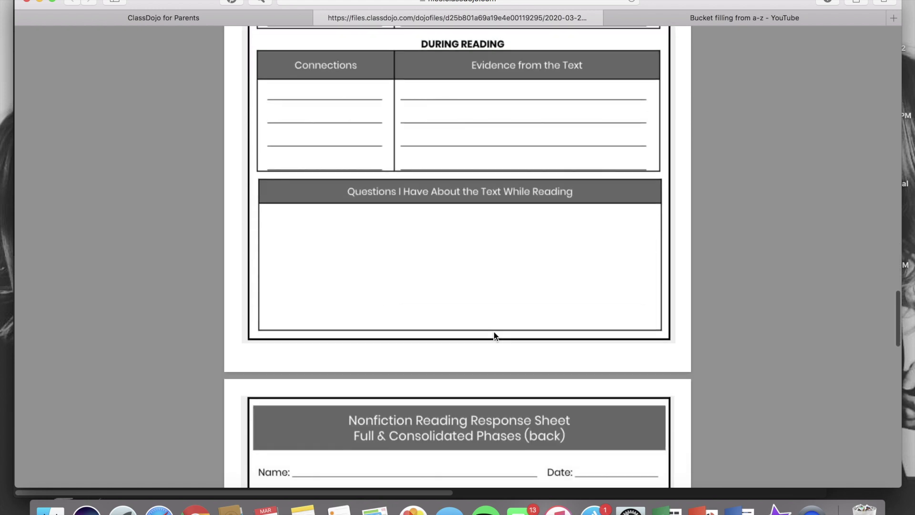
scroll(493, 334, "down", 10)
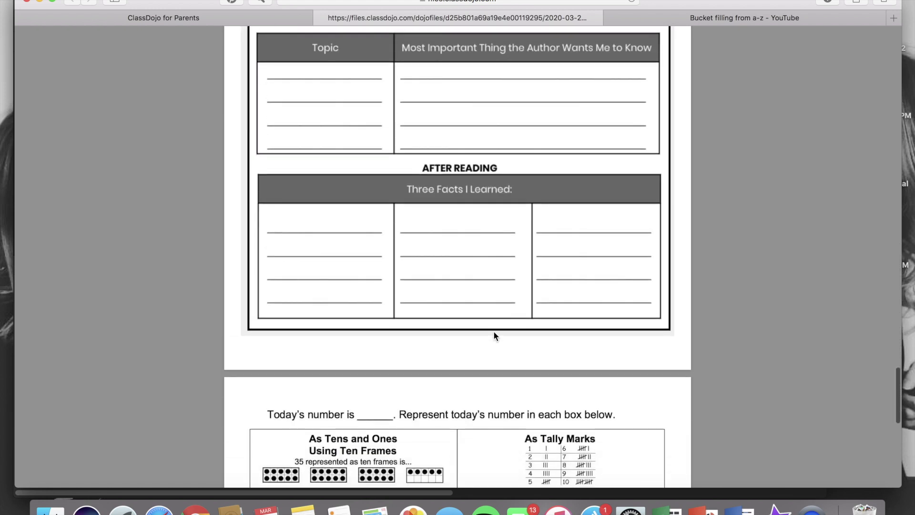
scroll(493, 331, "down", 2)
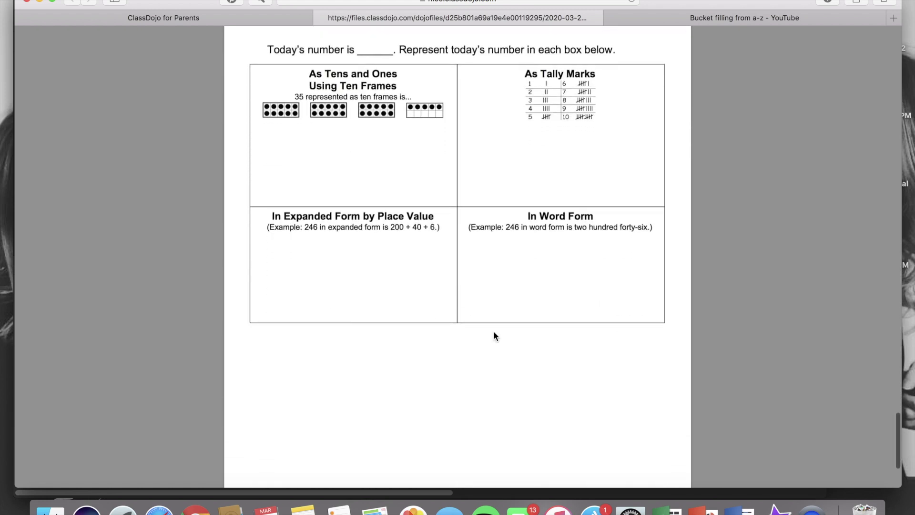
scroll(493, 330, "up", 9)
scroll(493, 330, "up", 20)
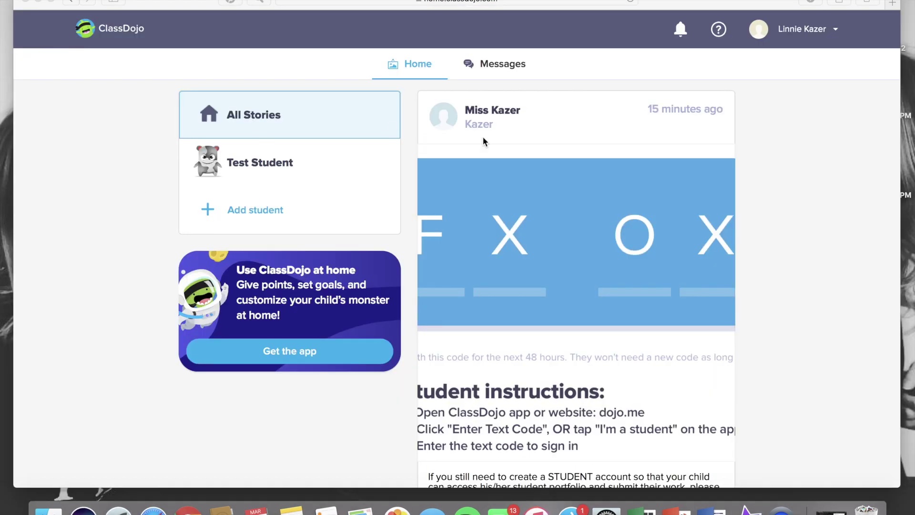
- Log out of the parent account and open the log-in window for student sign-in
left_click(864, 79)
left_click(811, 36)
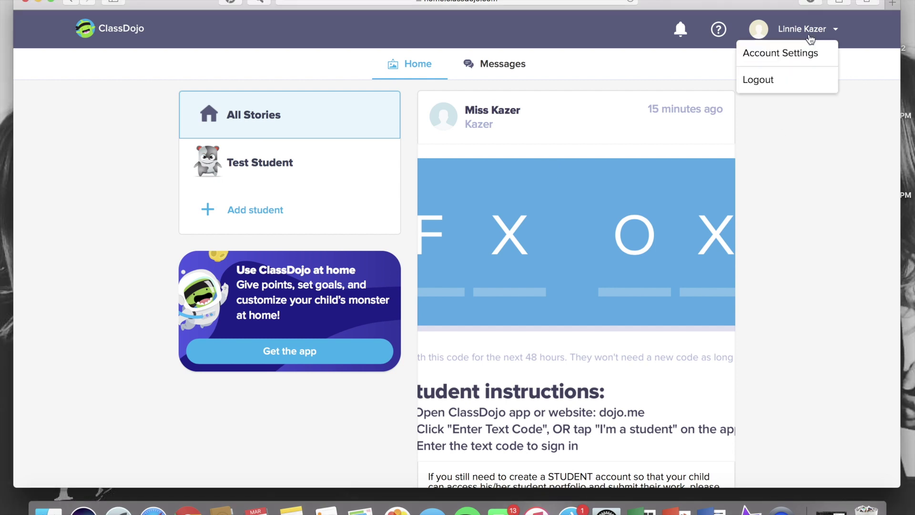
left_click(785, 83)
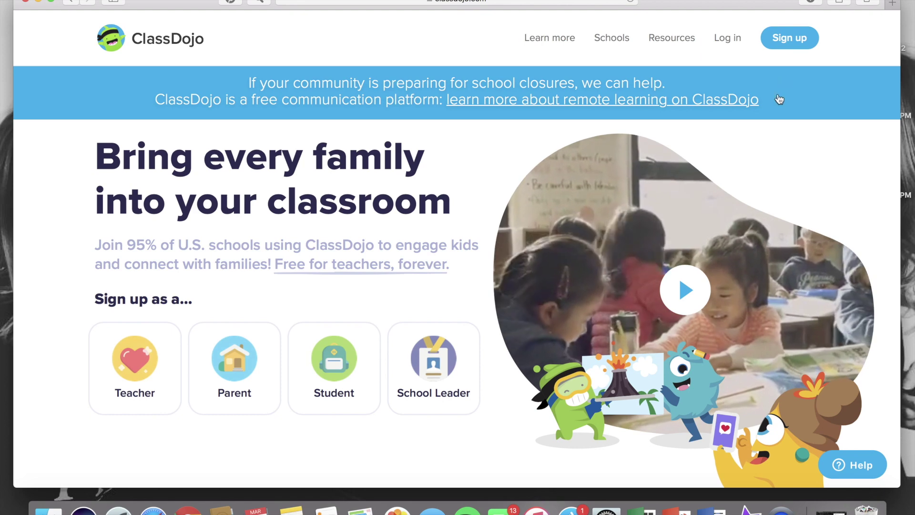
left_click(725, 42)
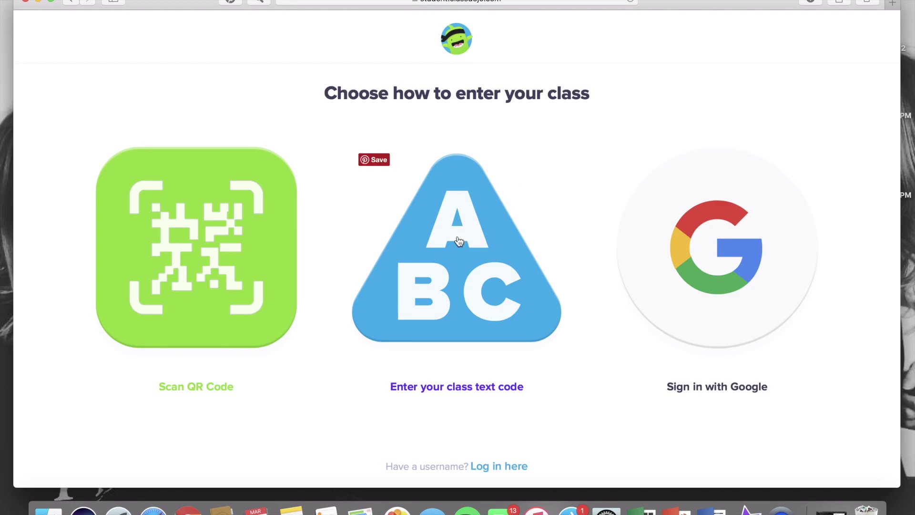
- Choose class text code entry and type the class code
left_click(455, 259)
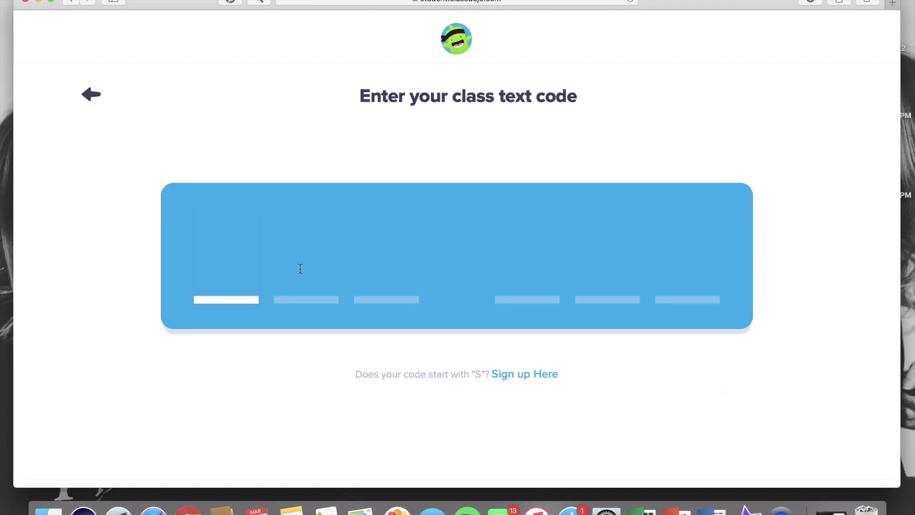
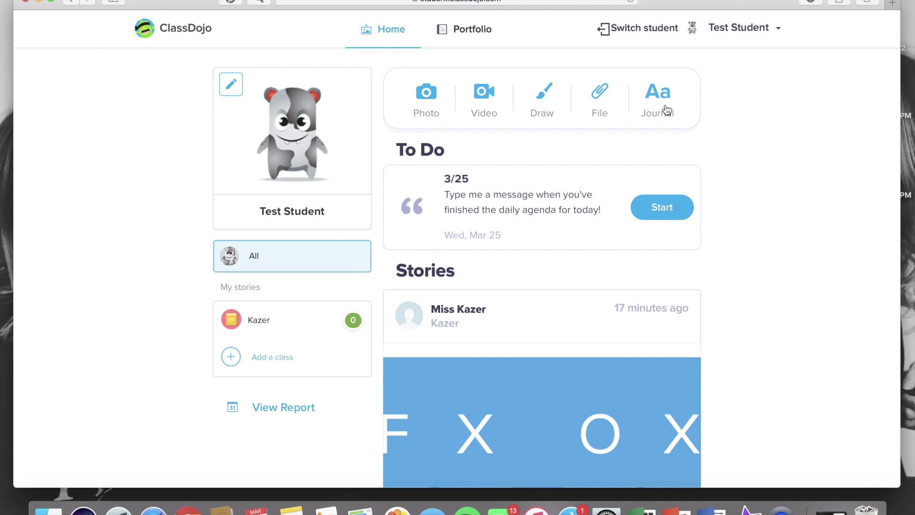
- Start a Photo post, block camera access, and choose to upload an image file instead
left_click(426, 94)
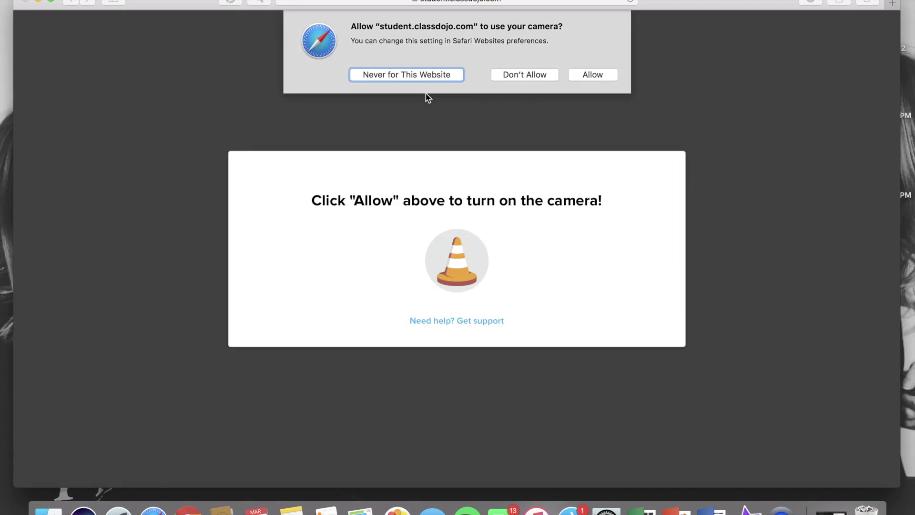
left_click(513, 76)
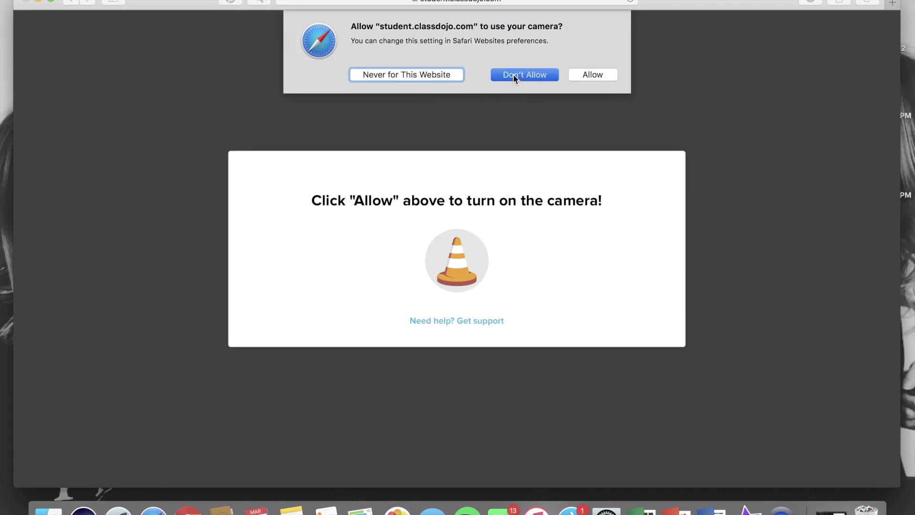
left_click(422, 135)
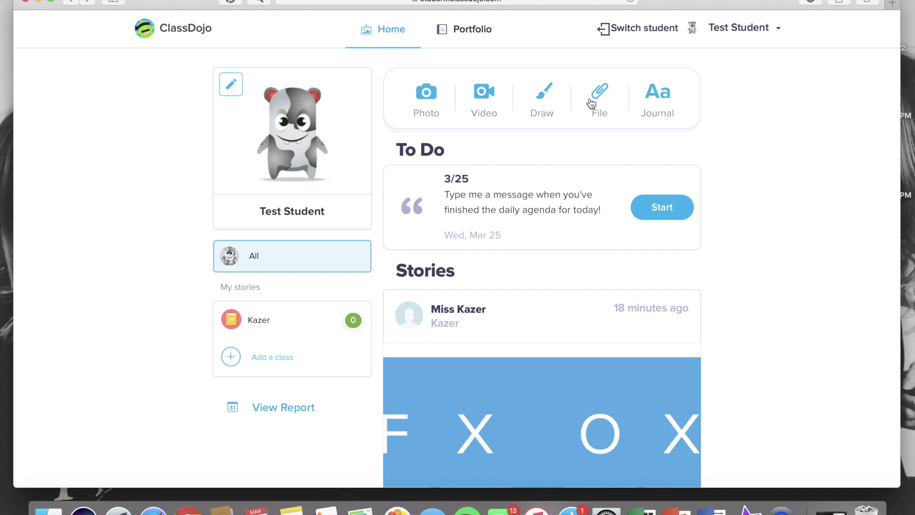
left_click(590, 103)
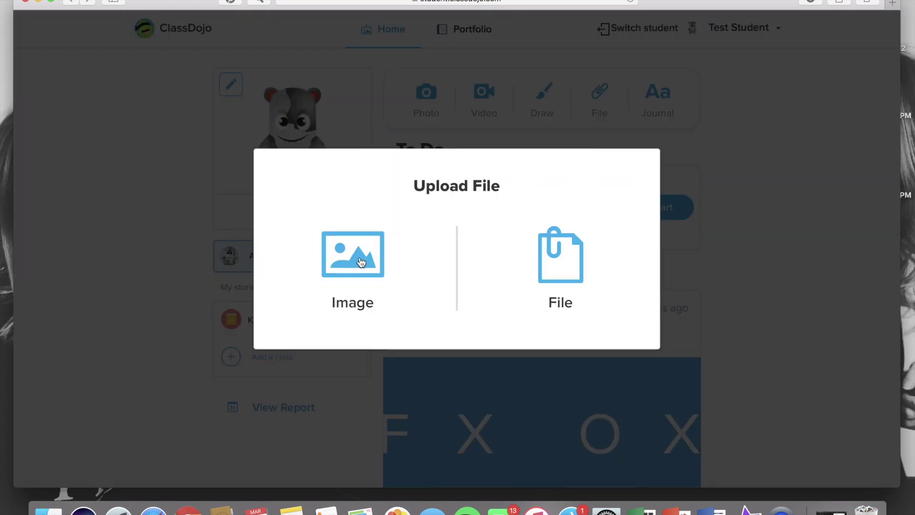
left_click(361, 262)
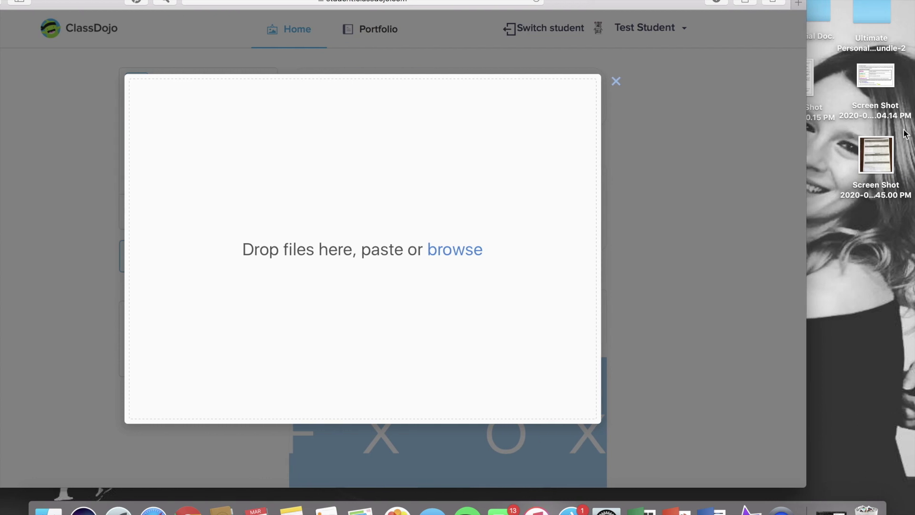
- Drag the worksheet screenshot from the desktop into the drop zone and upload it
left_click(872, 162)
double_click(873, 162)
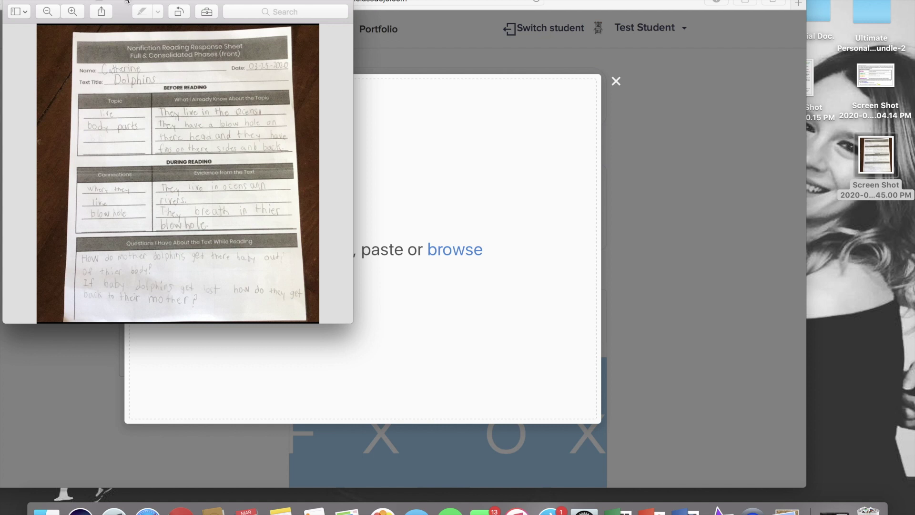
left_click(38, 1)
left_click(62, 94)
left_click(887, 161)
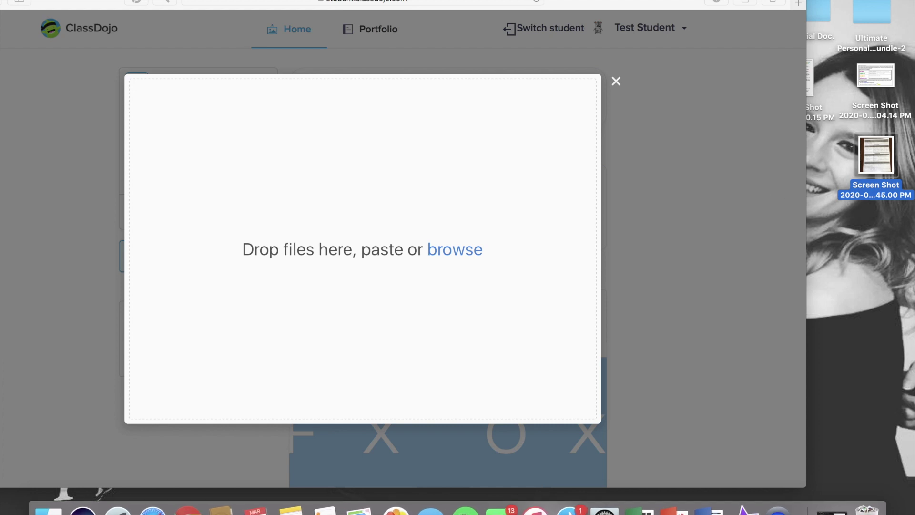
left_click_drag(879, 157, 437, 270)
left_click_drag(559, 1, 653, 1)
left_click(252, 406)
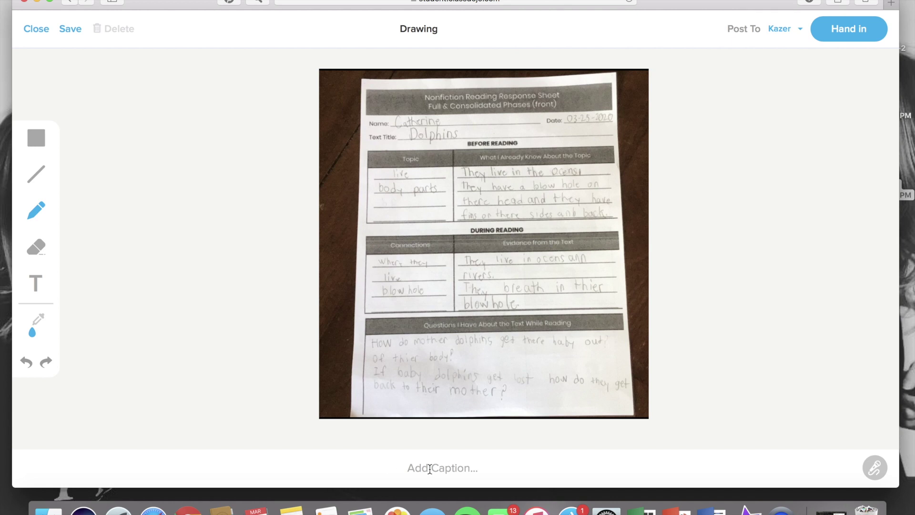
- Caption the worksheet 'Here is my literacy activity 1.', hand it in, and view the portfolio
type("Here is my")
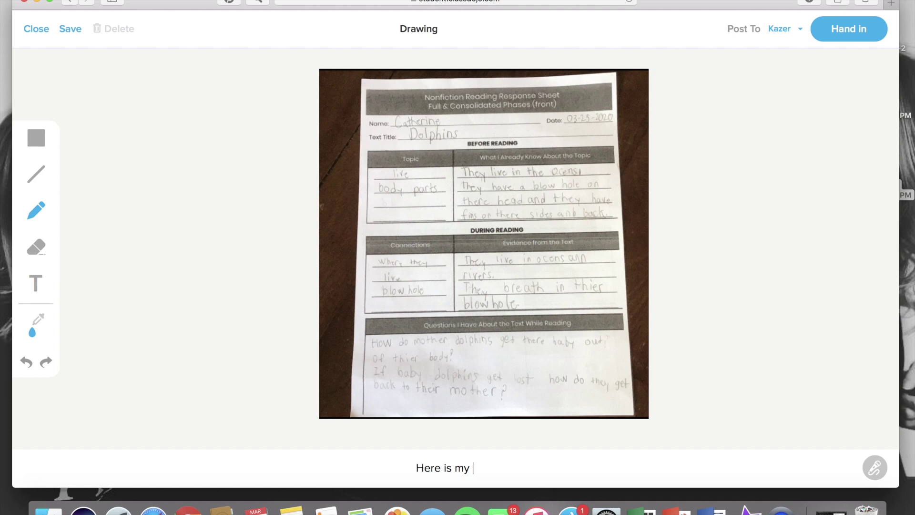
type(" literacy activity")
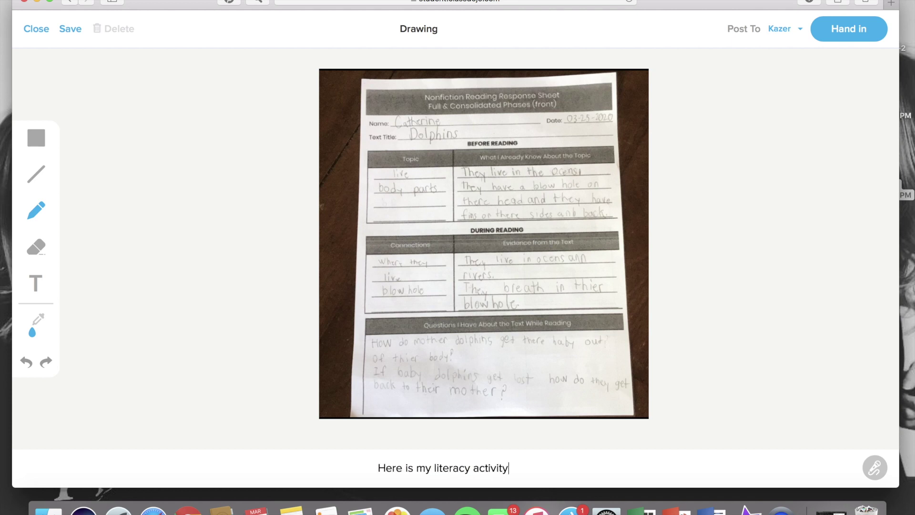
type(" 1.")
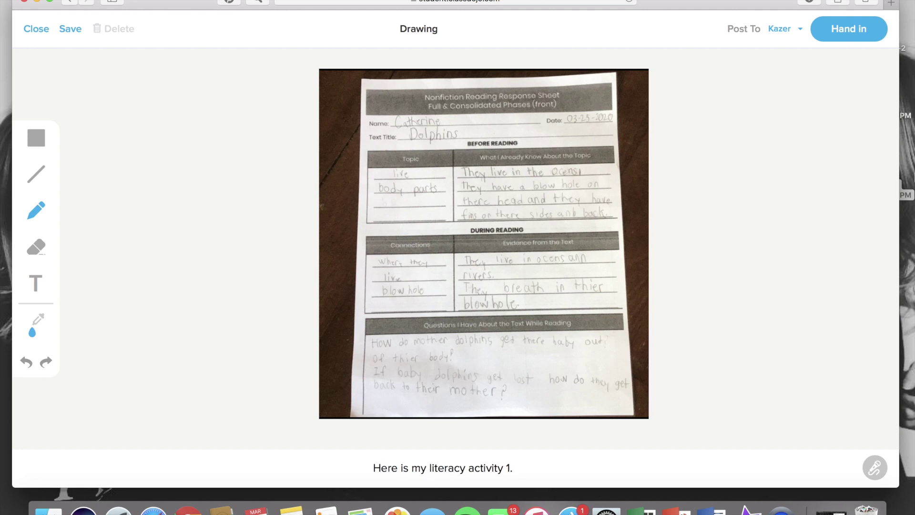
left_click(847, 30)
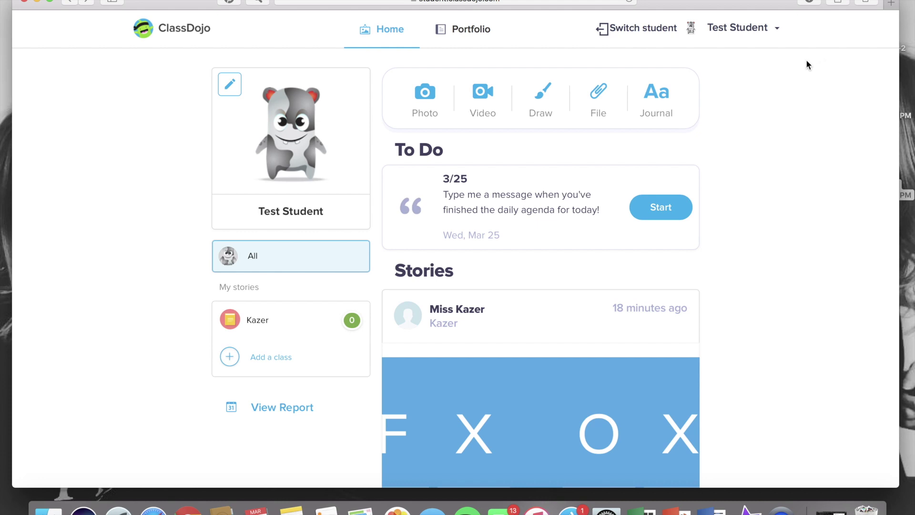
left_click(479, 27)
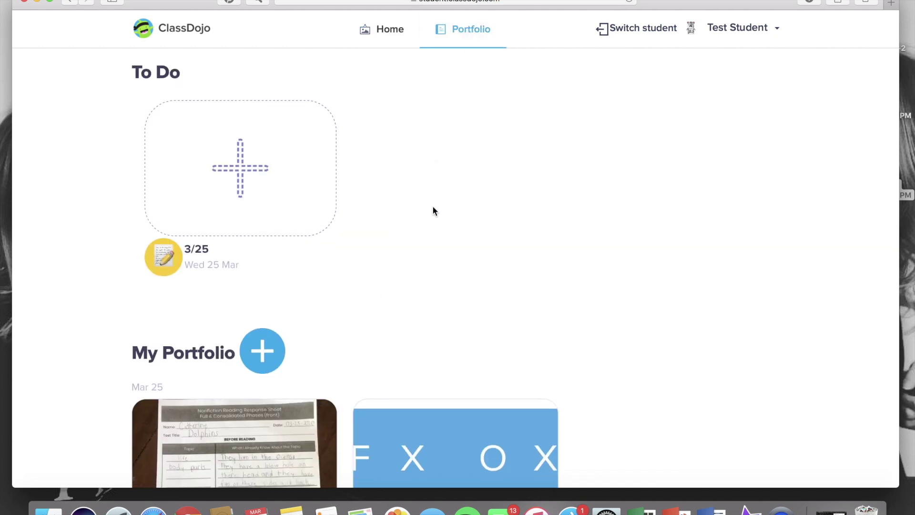
scroll(433, 205, "down", 3)
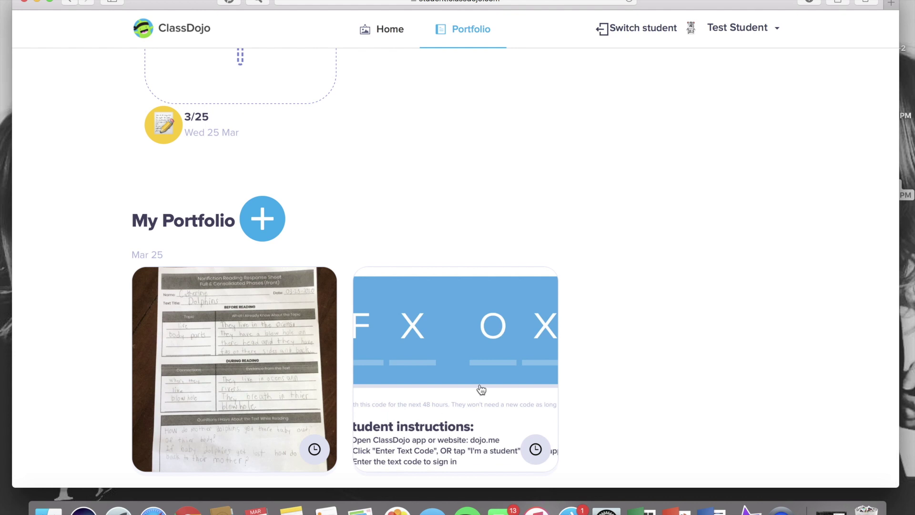
scroll(402, 214, "up", 5)
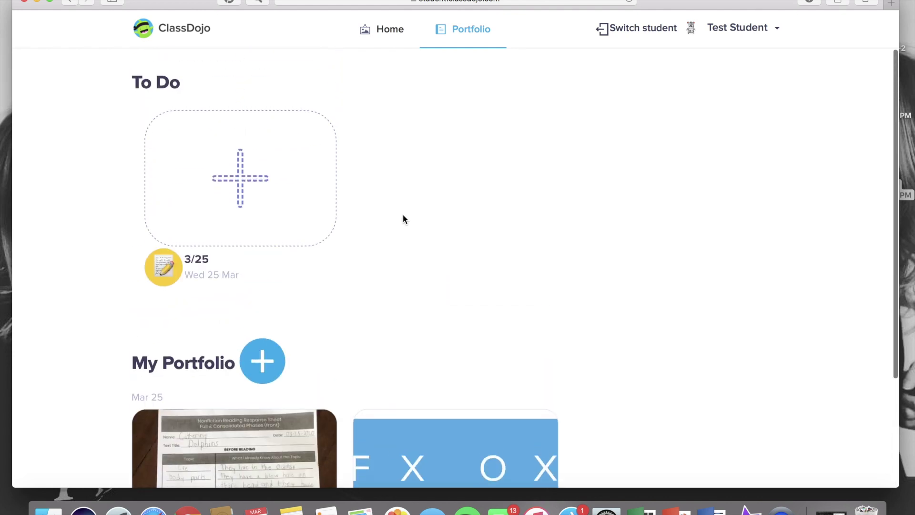
left_click(381, 30)
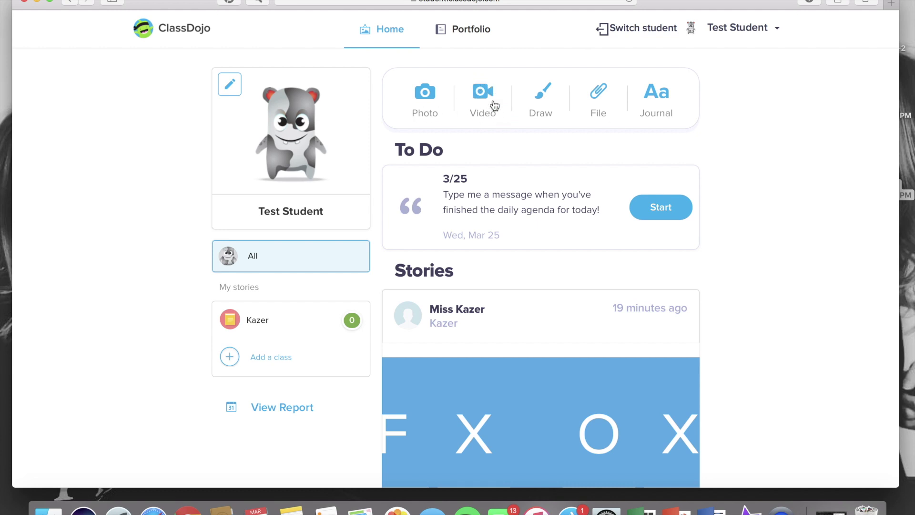
- Mark a new drawing canvas using the fourth, thicker brush size, then hand it in to the class
left_click(548, 105)
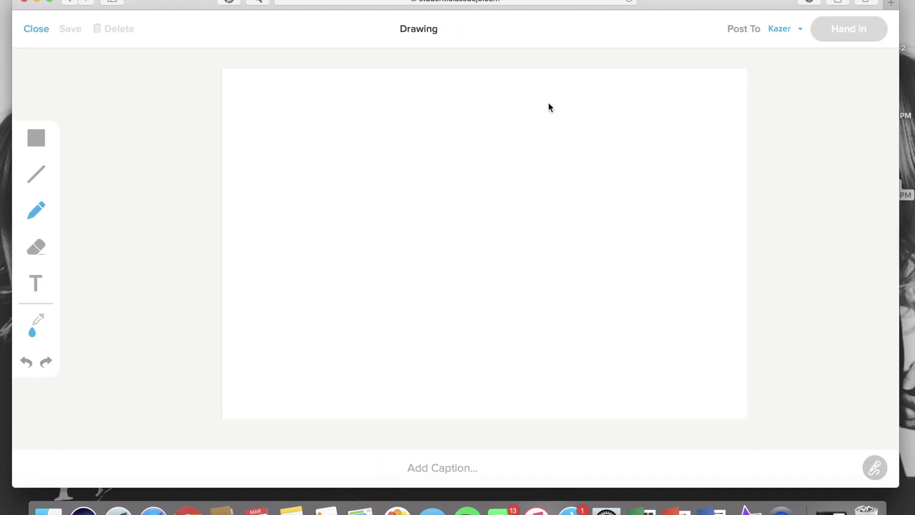
left_click(37, 212)
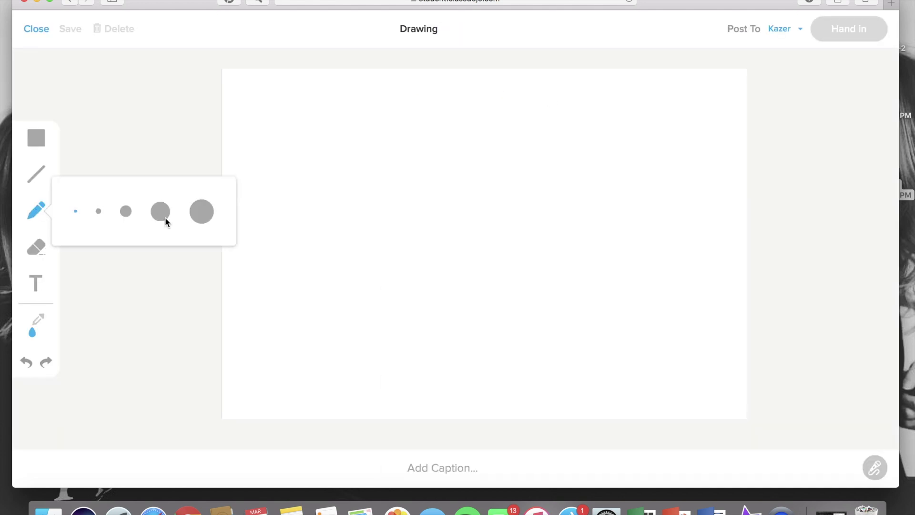
left_click(165, 218)
left_click(42, 216)
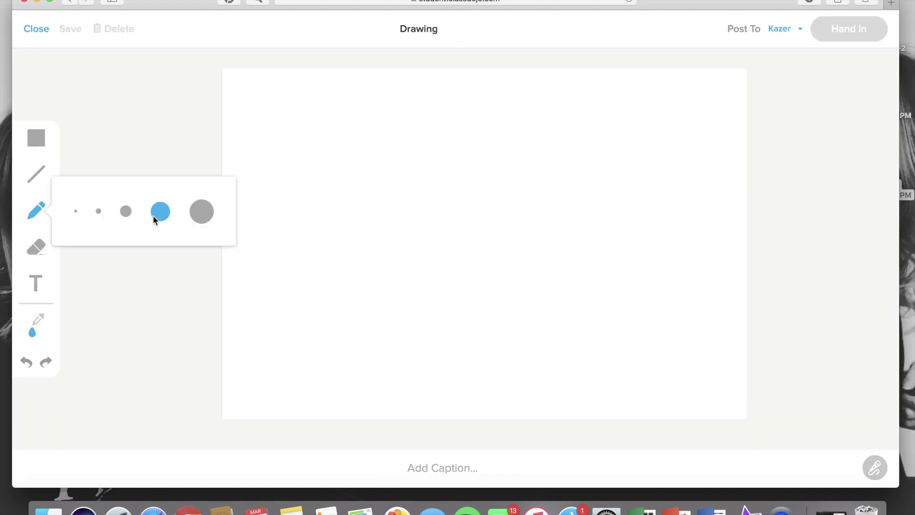
left_click(318, 187)
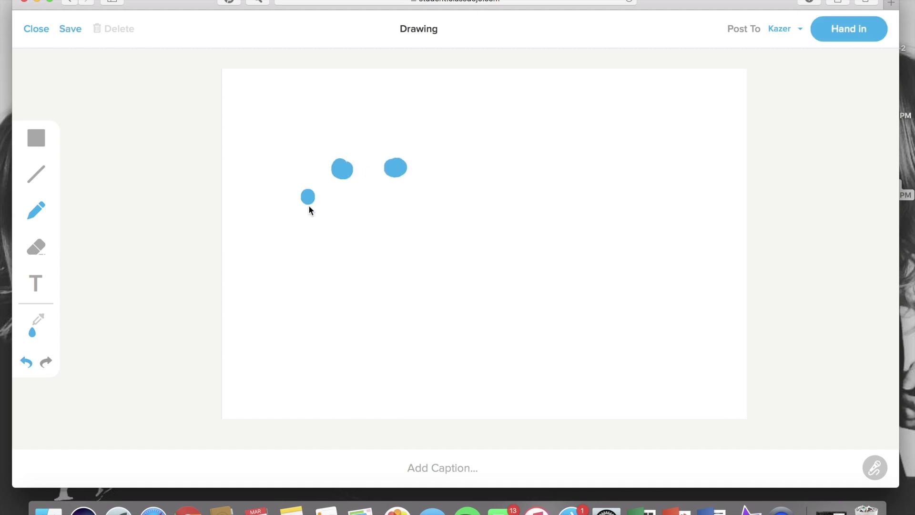
left_click(852, 38)
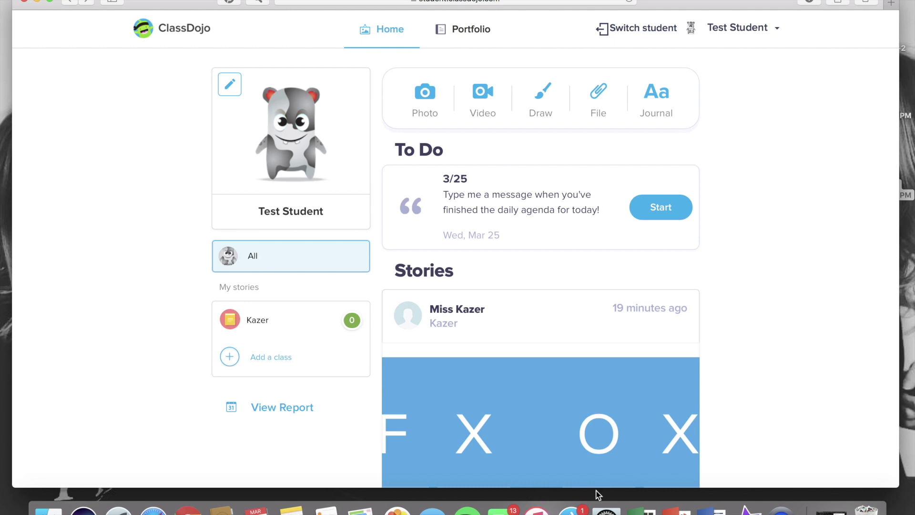
left_click(459, 25)
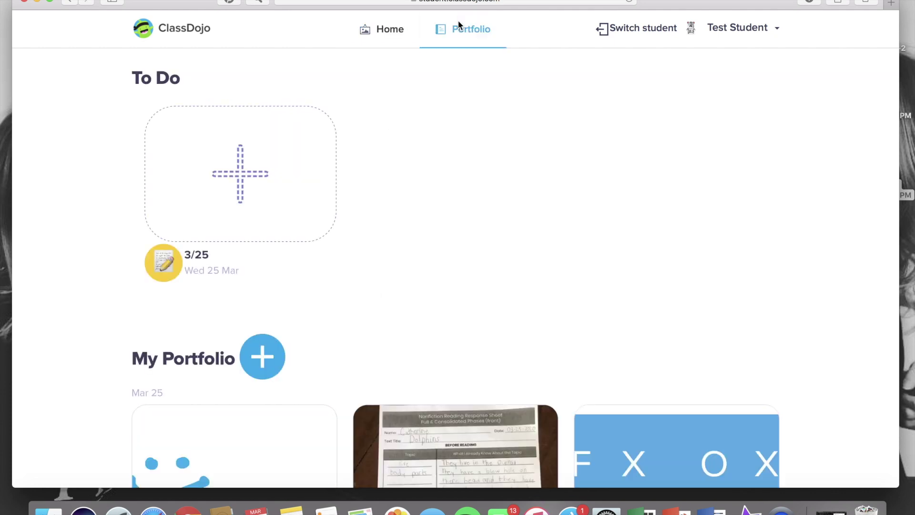
scroll(433, 188, "down", 3)
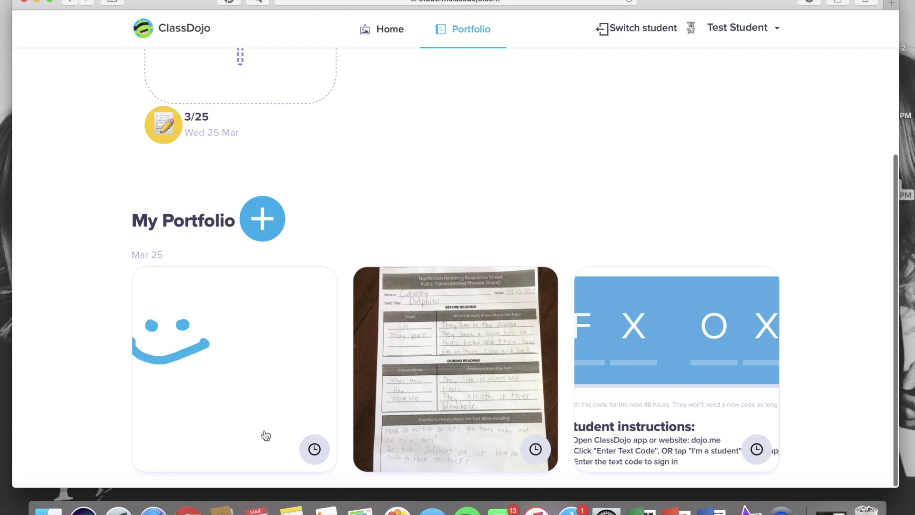
scroll(295, 222, "up", 3)
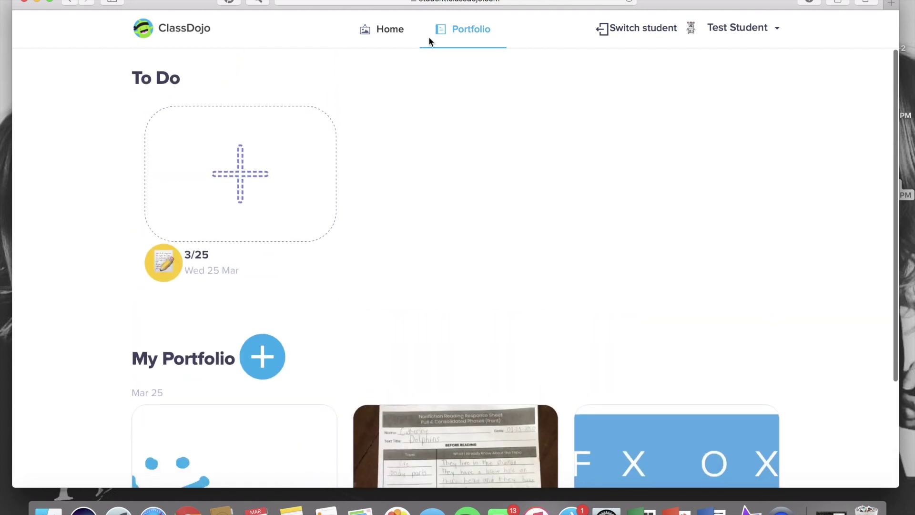
left_click(390, 31)
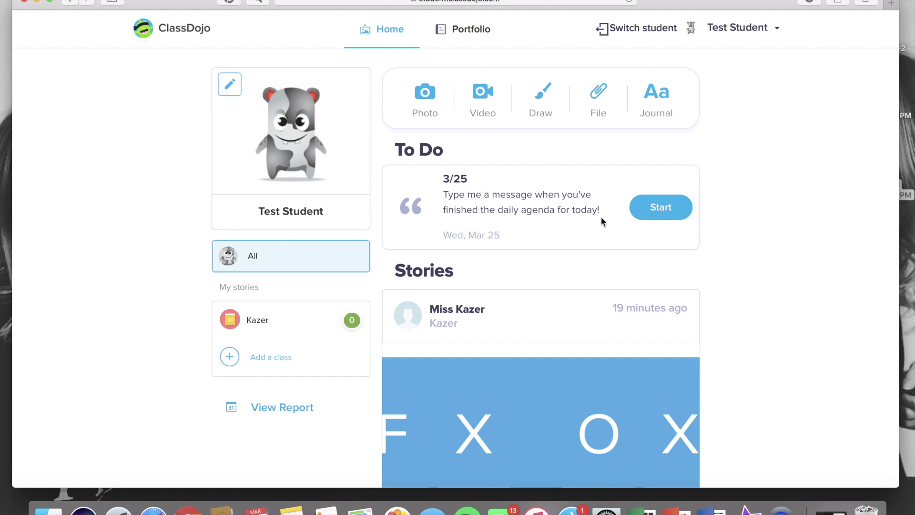
- Start the 3/25 to-do and write a greeting to the teacher plus 'I finished all my activities for today.'
left_click(665, 209)
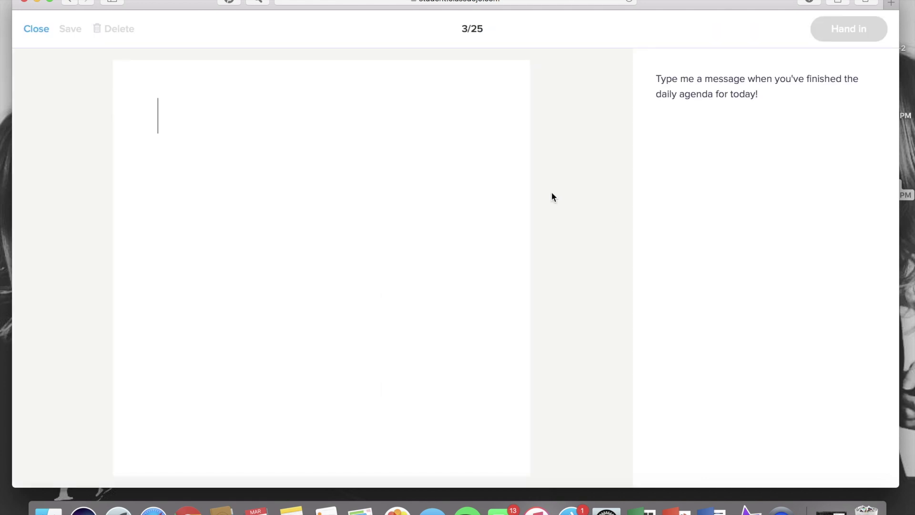
type("Hi Miss Kaz")
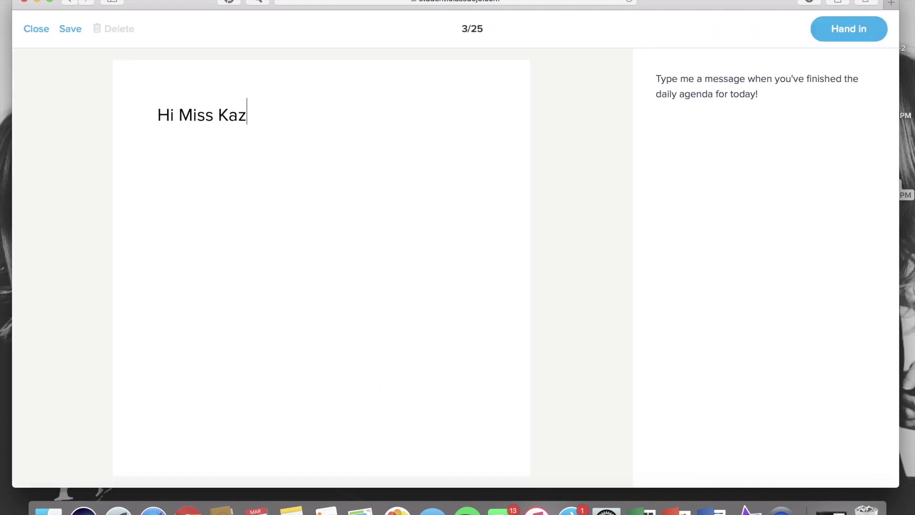
type("er.  I finis")
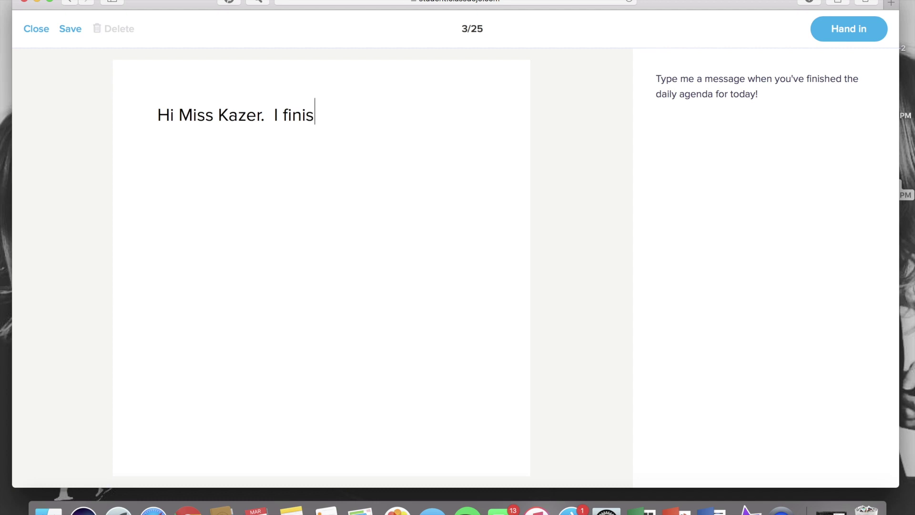
type("hed all my activities")
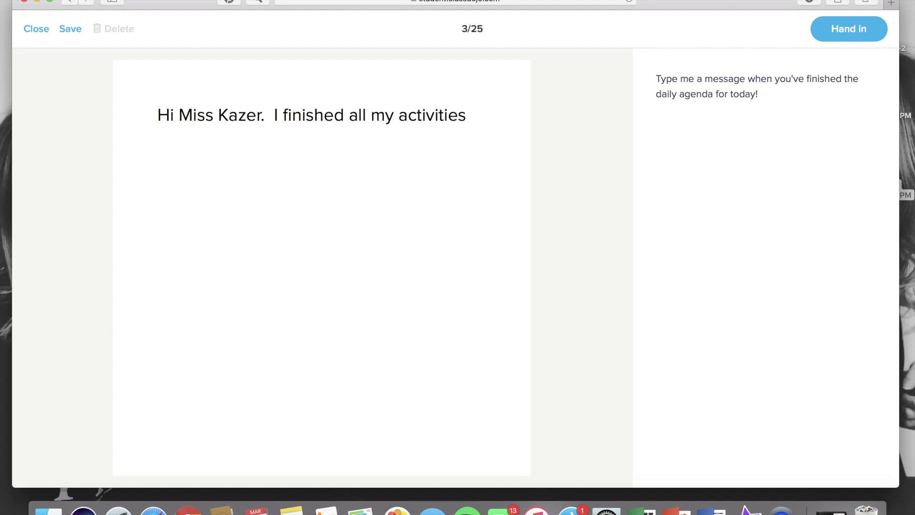
type(" for today.")
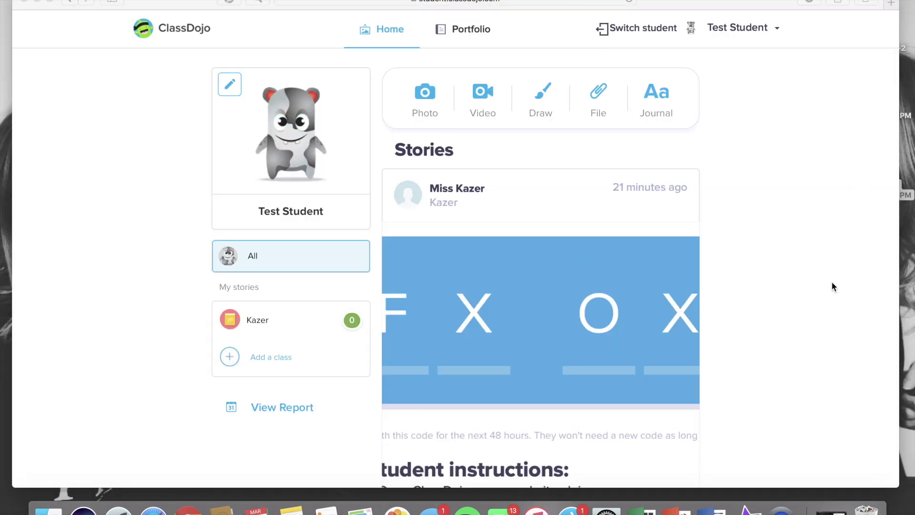
- Scroll the Stories feed down and back up, looking for the 3.25.pdf post
scroll(832, 283, "down", 15)
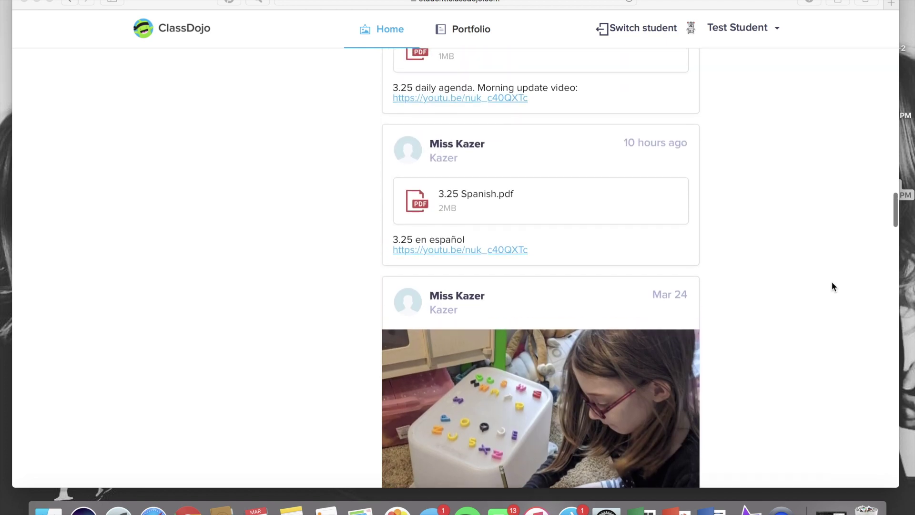
scroll(831, 281, "up", 3)
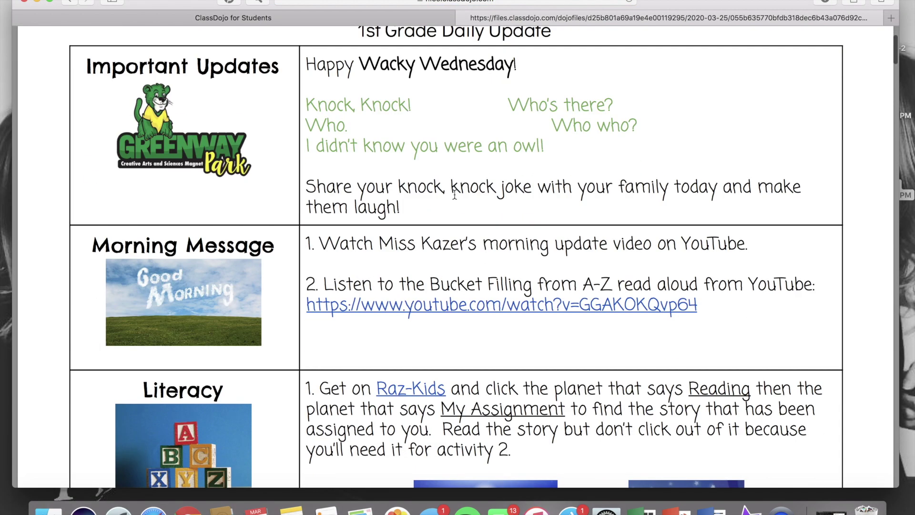
left_click(385, 16)
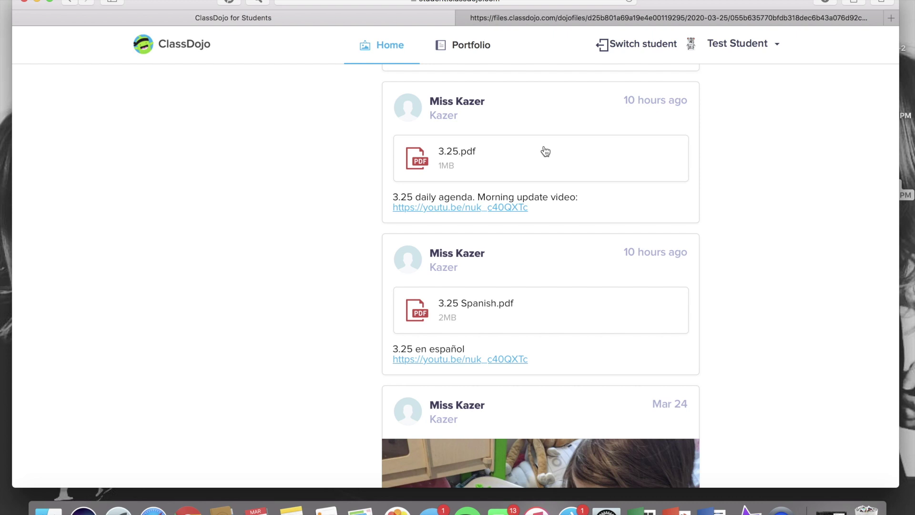
scroll(546, 152, "up", 15)
left_click(562, 18)
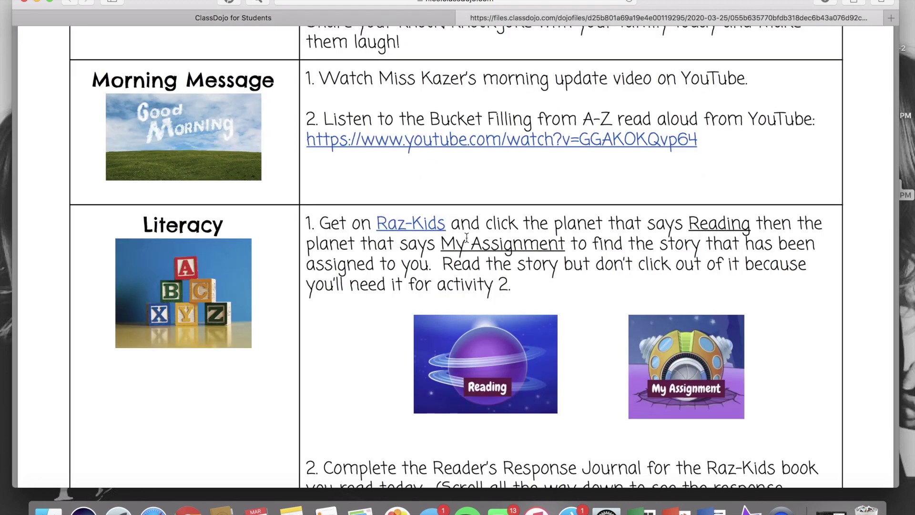
scroll(467, 237, "down", 5)
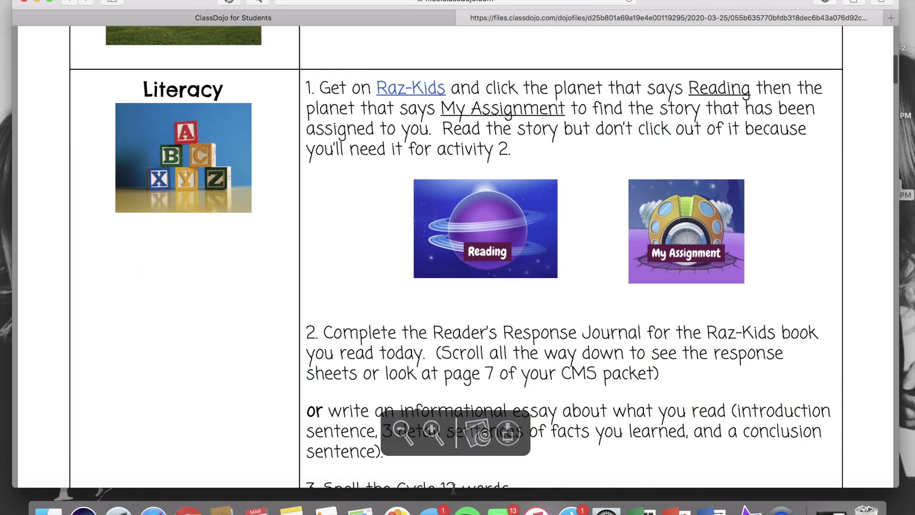
left_click(273, 19)
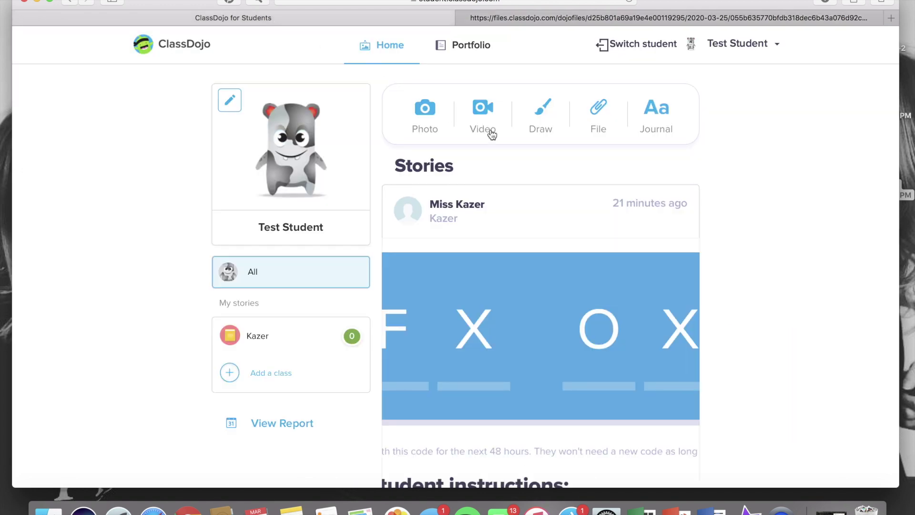
left_click(590, 108)
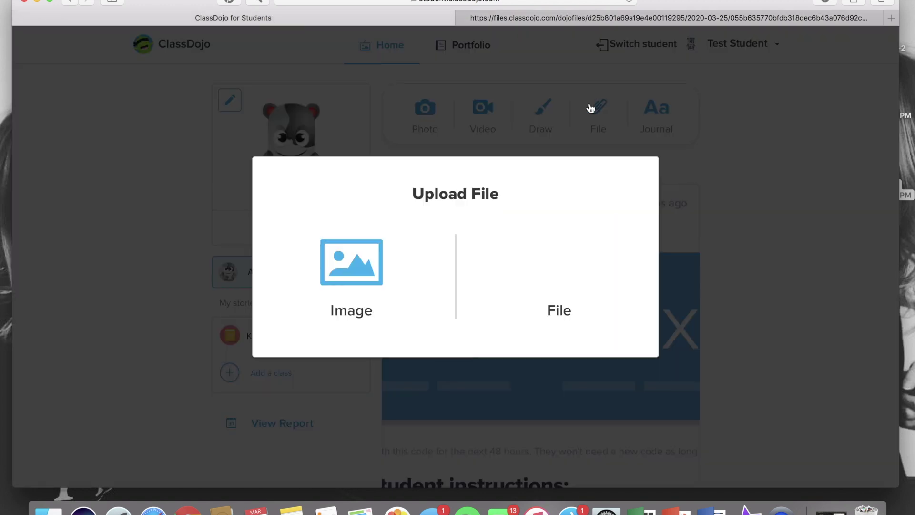
left_click(746, 230)
left_click(665, 19)
scroll(544, 282, "down", 4)
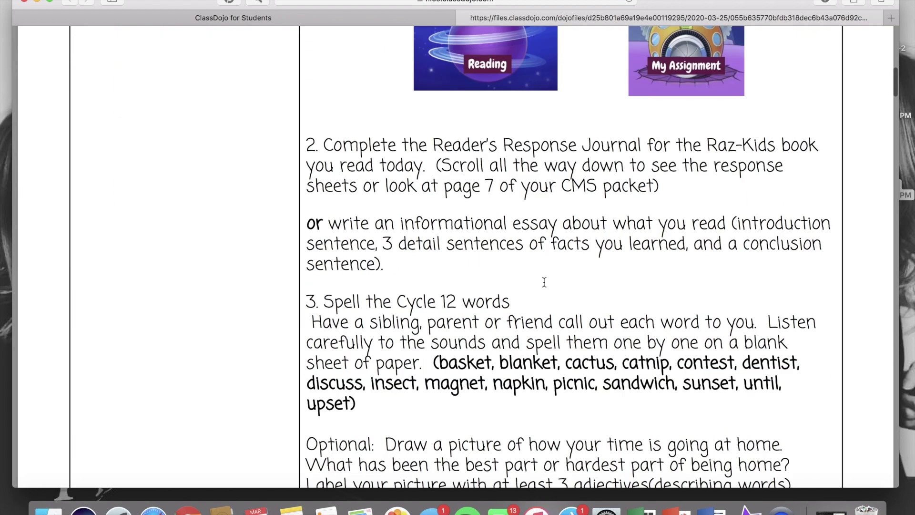
scroll(544, 281, "down", 10)
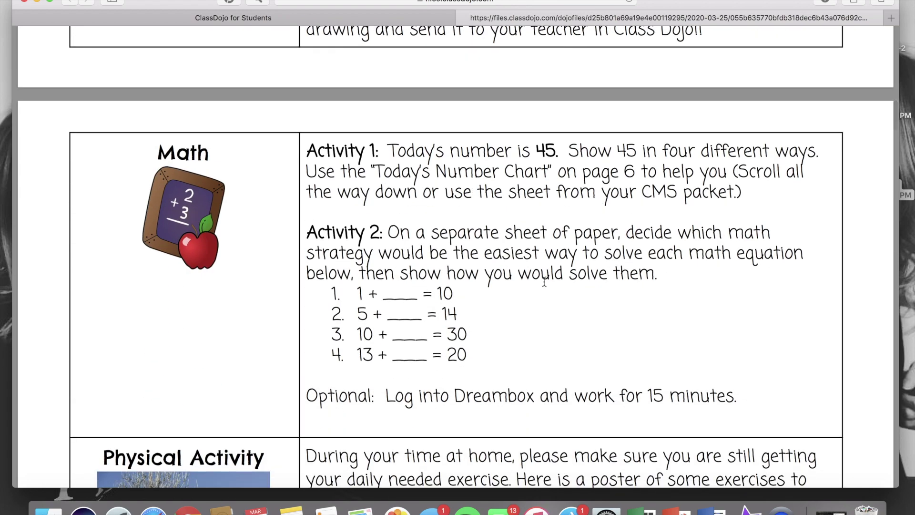
left_click(405, 20)
left_click(591, 116)
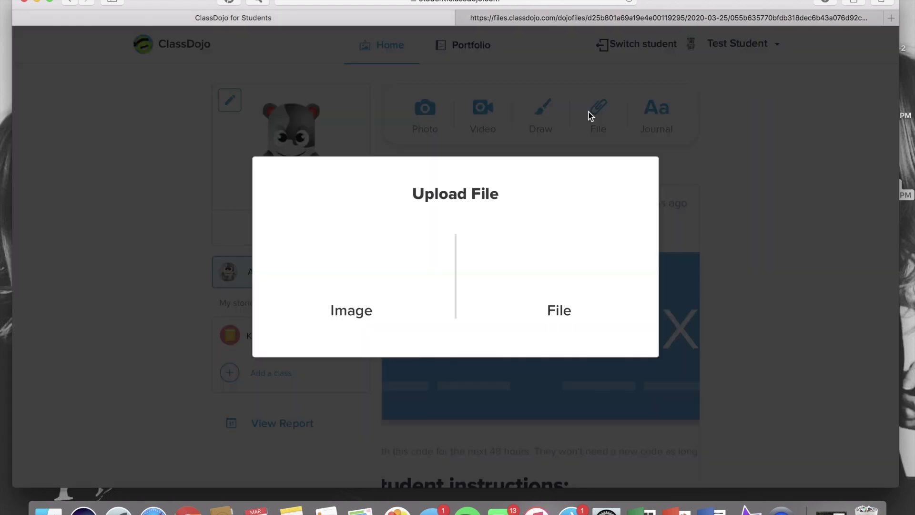
left_click(736, 197)
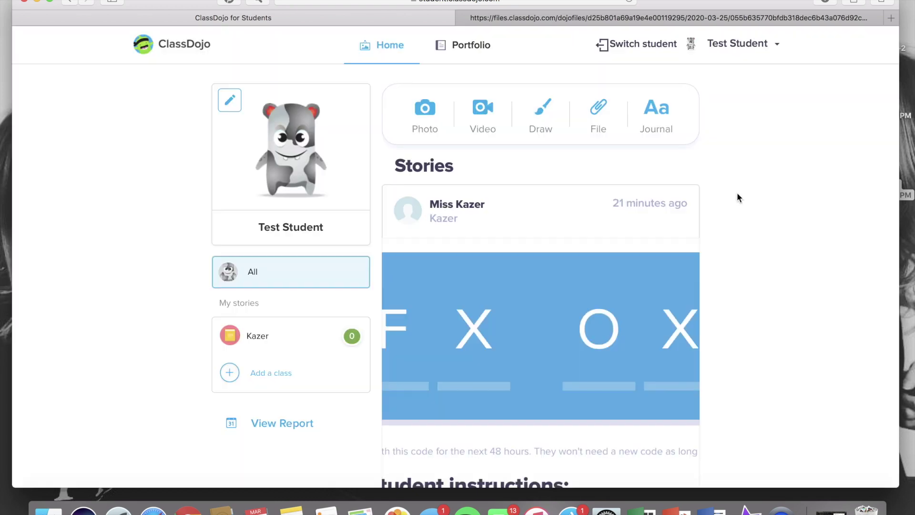
left_click(667, 17)
scroll(608, 364, "down", 8)
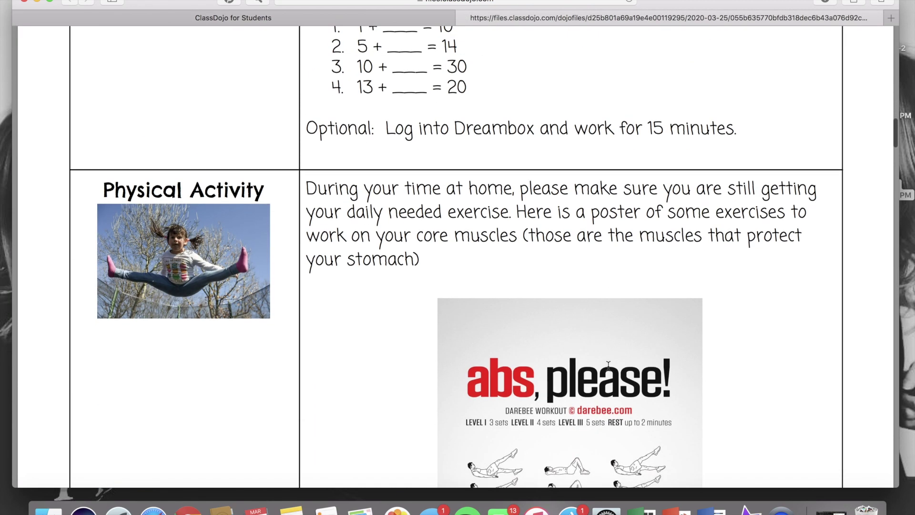
scroll(608, 364, "down", 10)
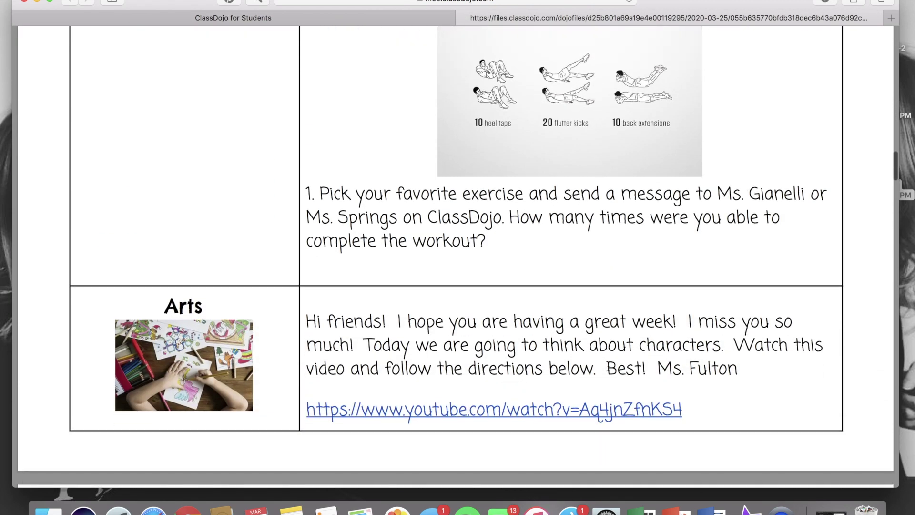
scroll(608, 367, "down", 10)
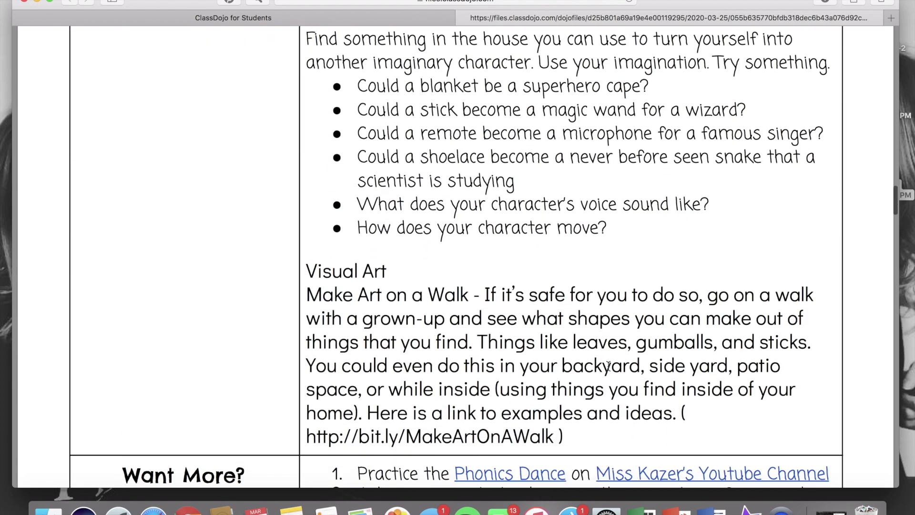
scroll(608, 366, "down", 10)
scroll(608, 366, "up", 20)
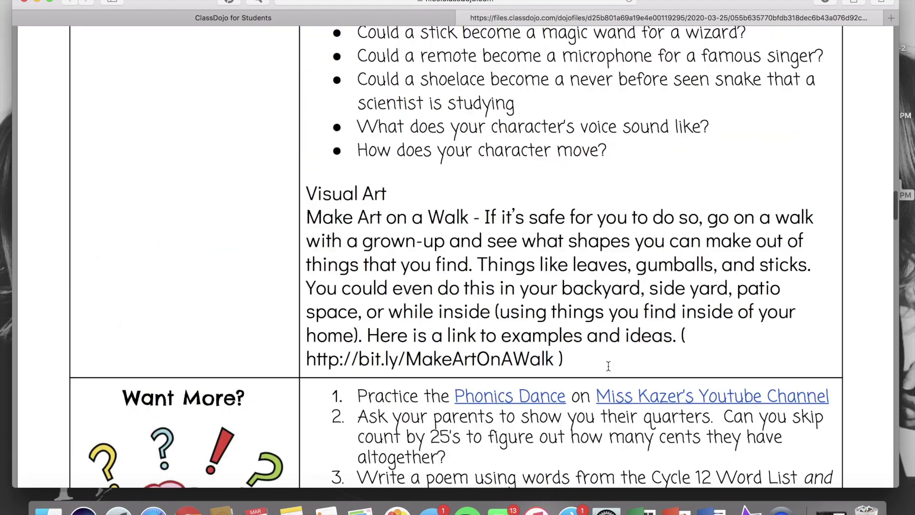